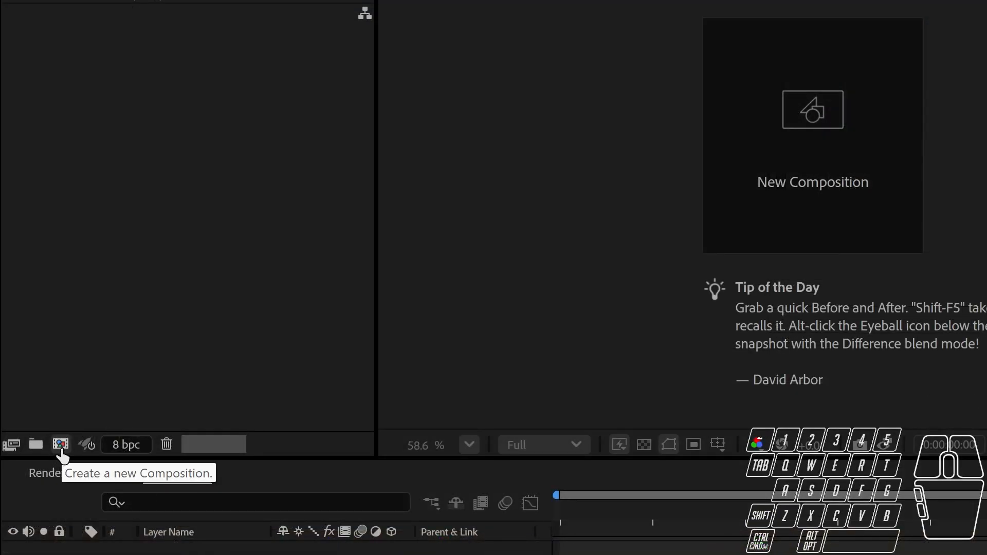
Step: Create a composition with the HD 1920x1080 24 fps preset and a duration of 5 seconds
left_click(61, 445)
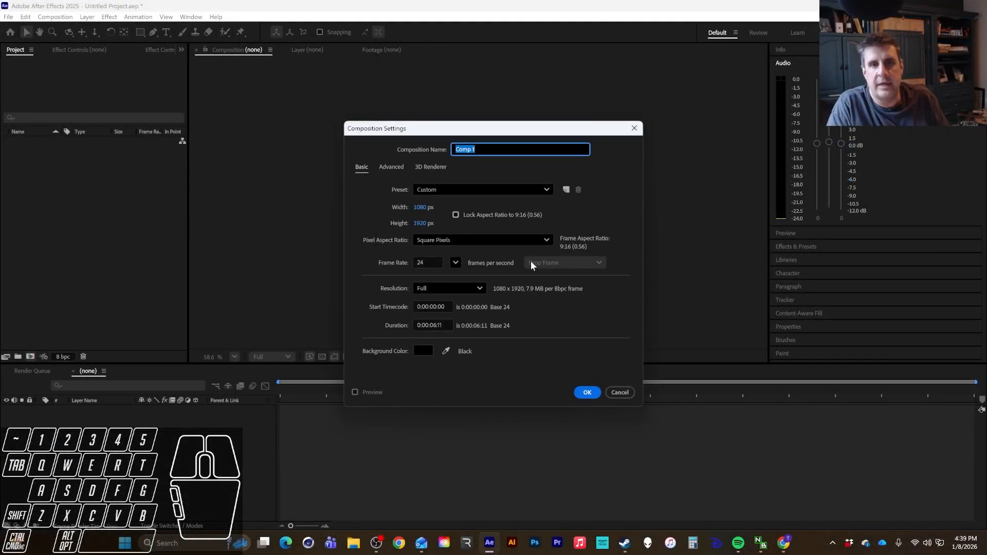
left_click(452, 195)
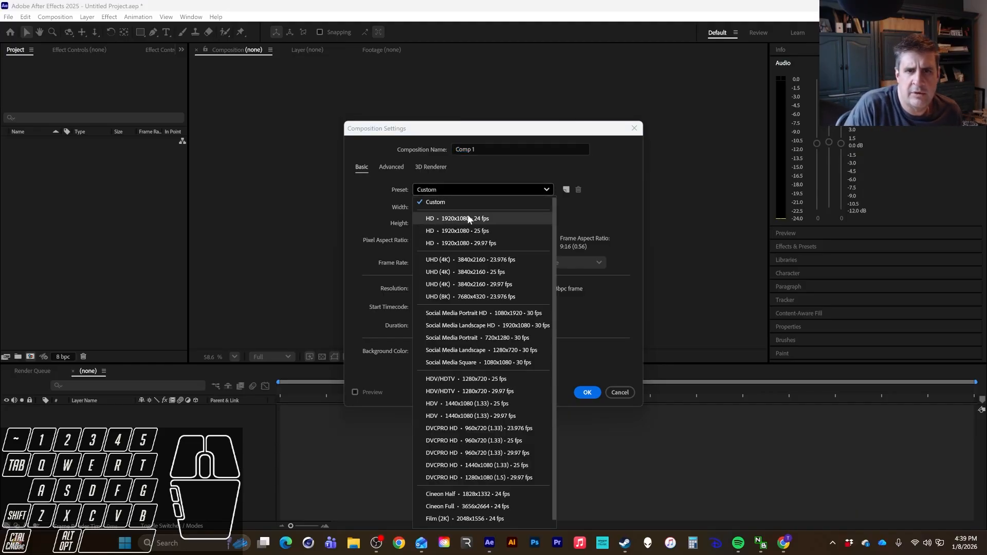
left_click(458, 219)
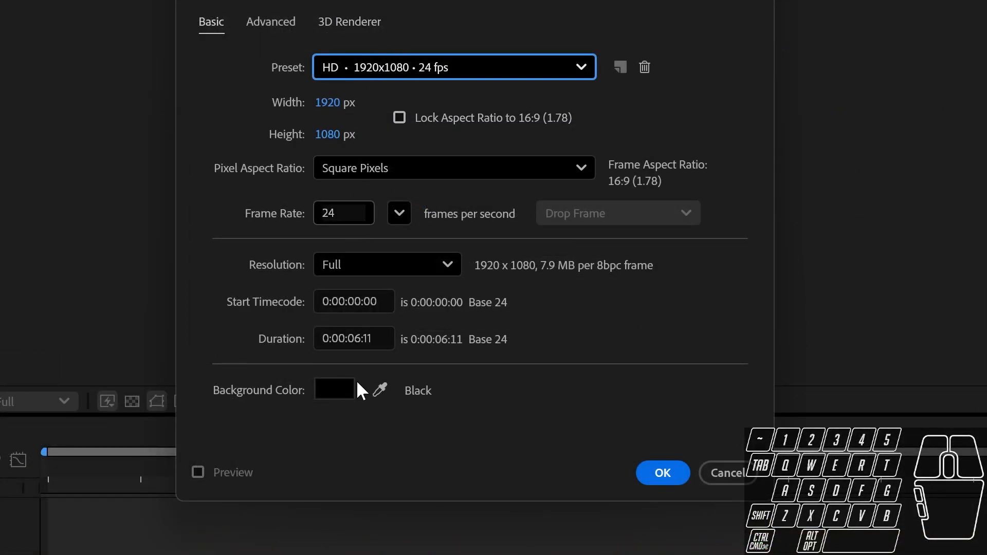
left_click_drag(381, 339, 356, 339)
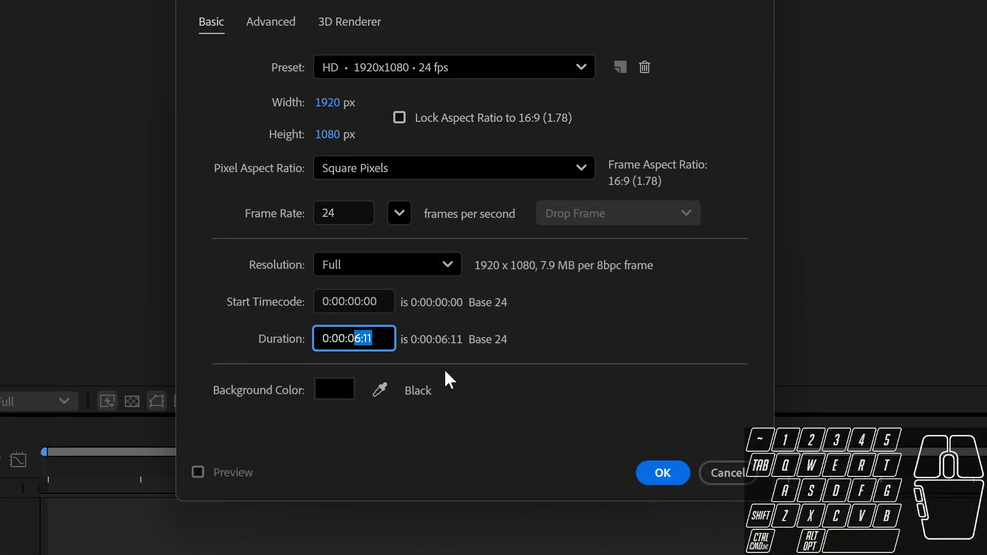
type("5")
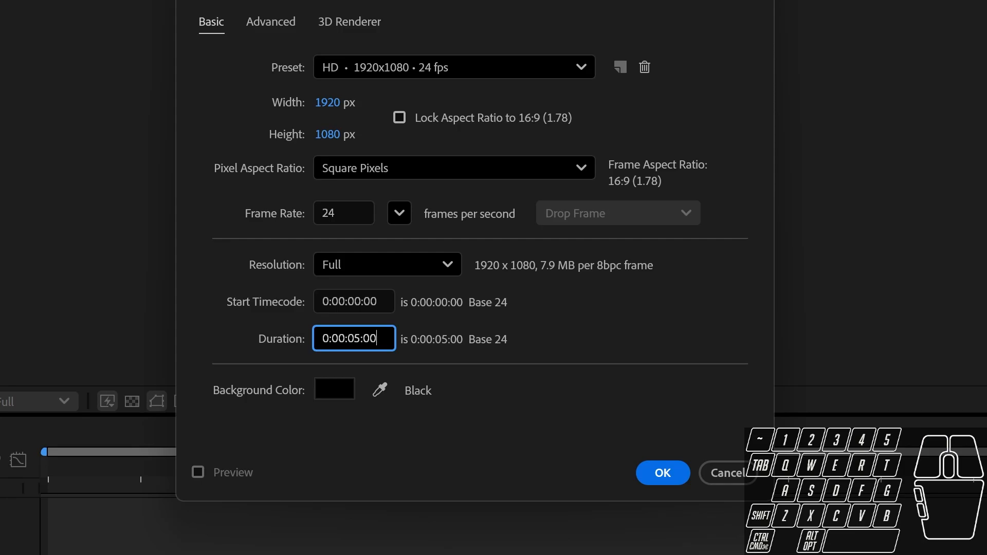
key("Return")
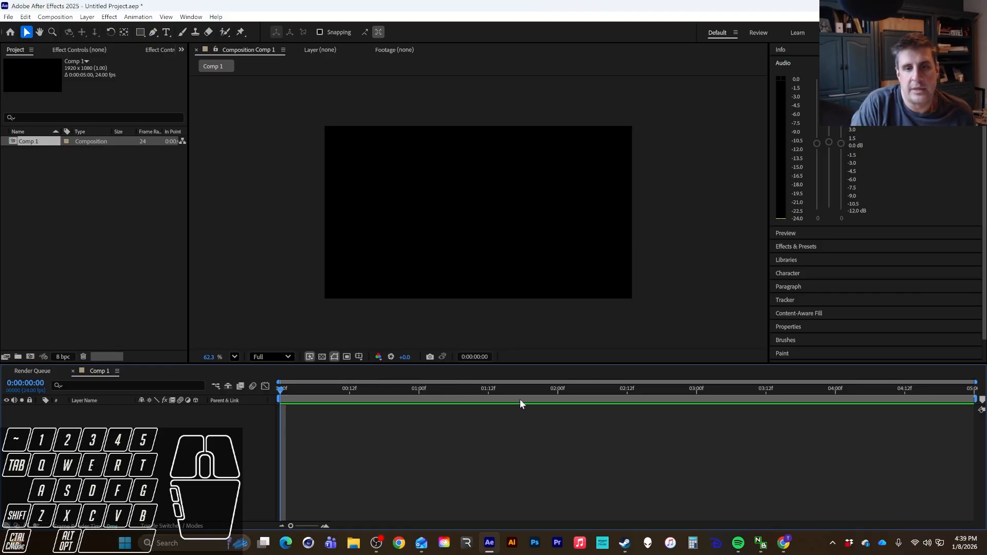
left_click_drag(378, 392, 134, 309)
left_click(88, 233)
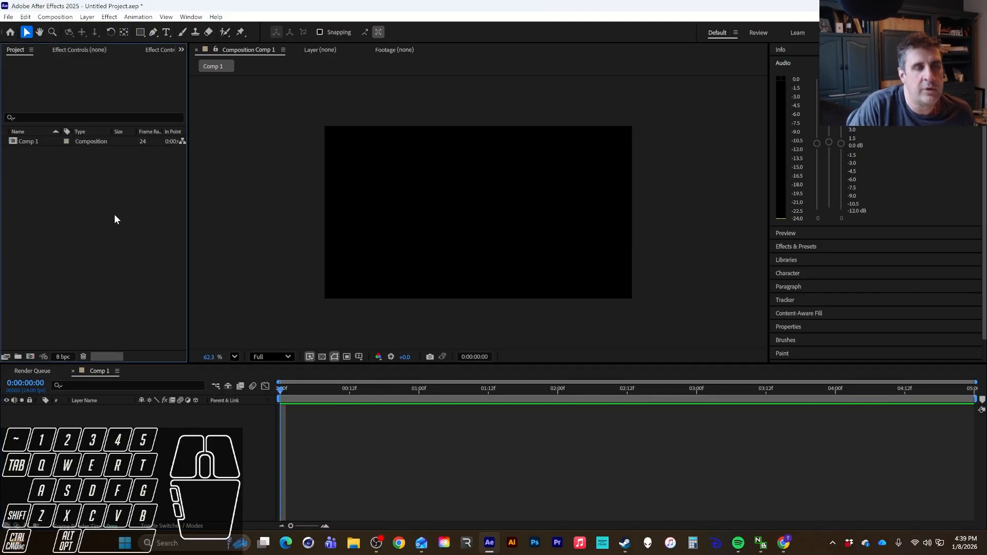
left_click(26, 142)
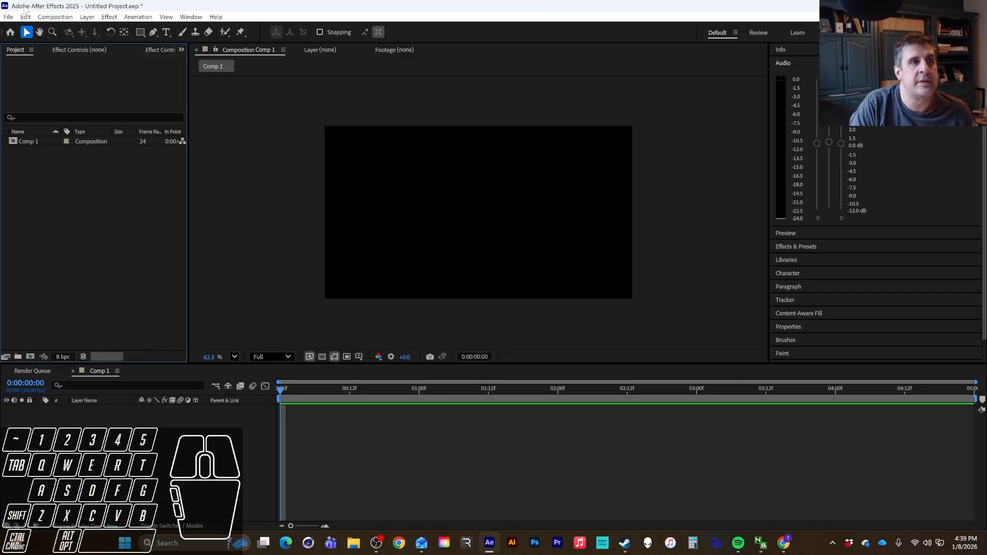
Step: Import the Illustrator file Land_AE from the 02_Vector folder as Footage, with a composition created for it
left_click(9, 16)
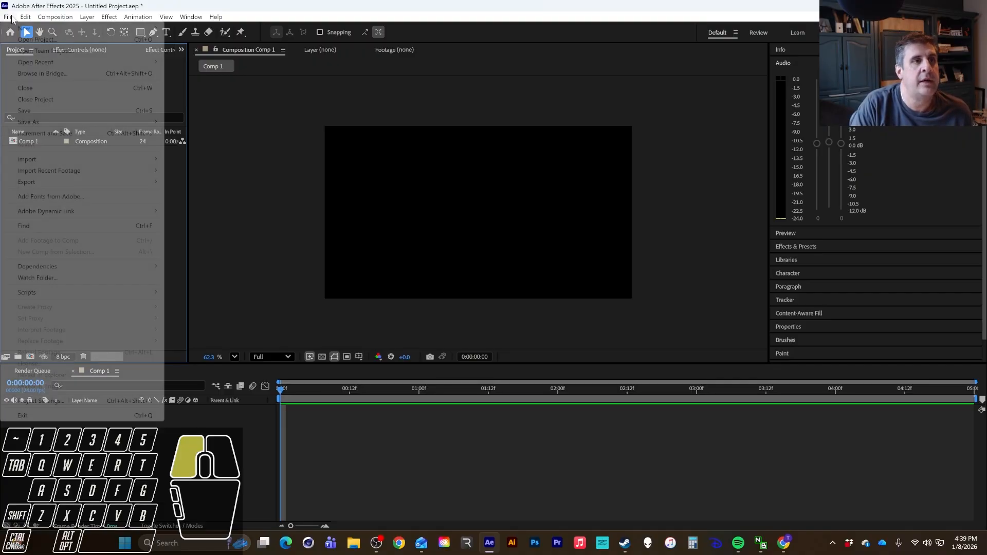
mouse_move(32, 164)
left_click(230, 159)
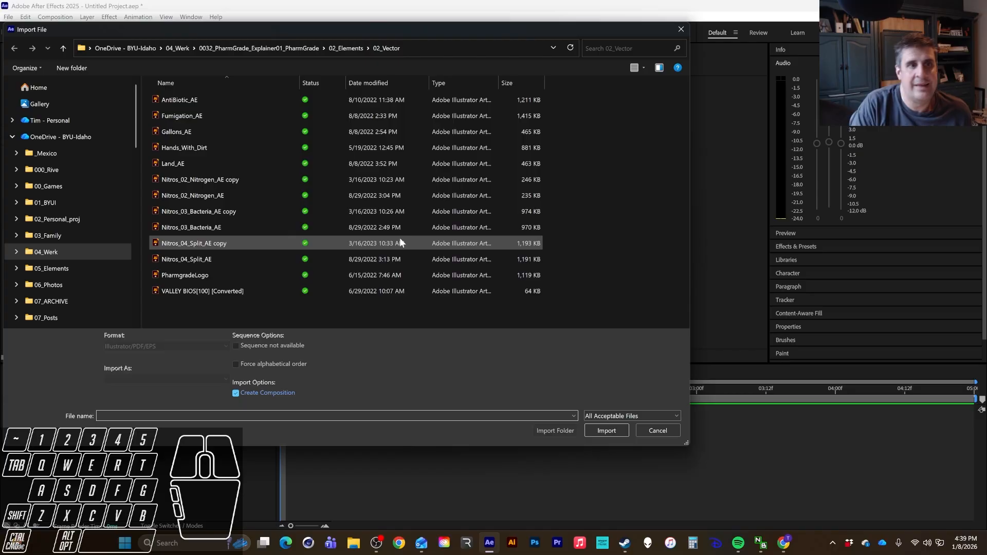
left_click(195, 163)
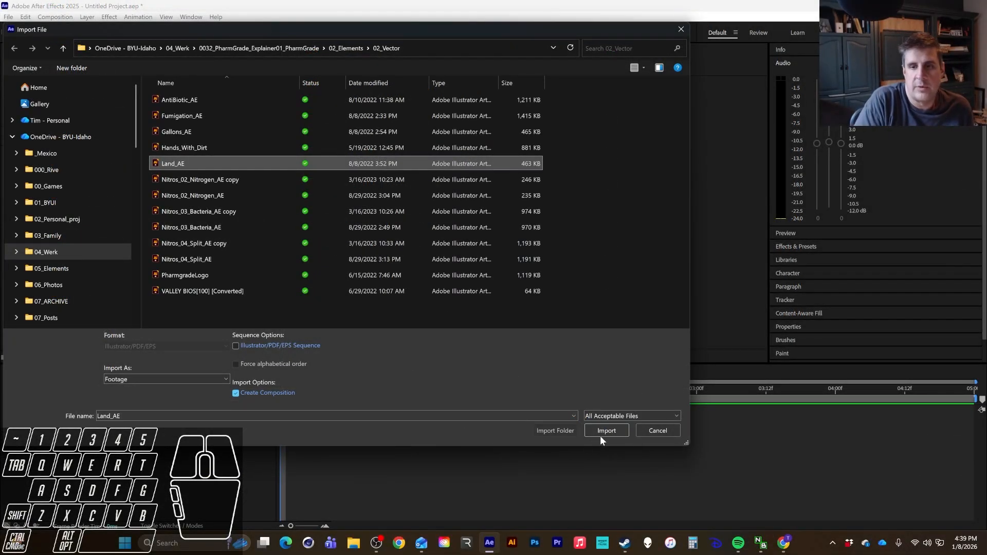
left_click(600, 433)
left_click(530, 314)
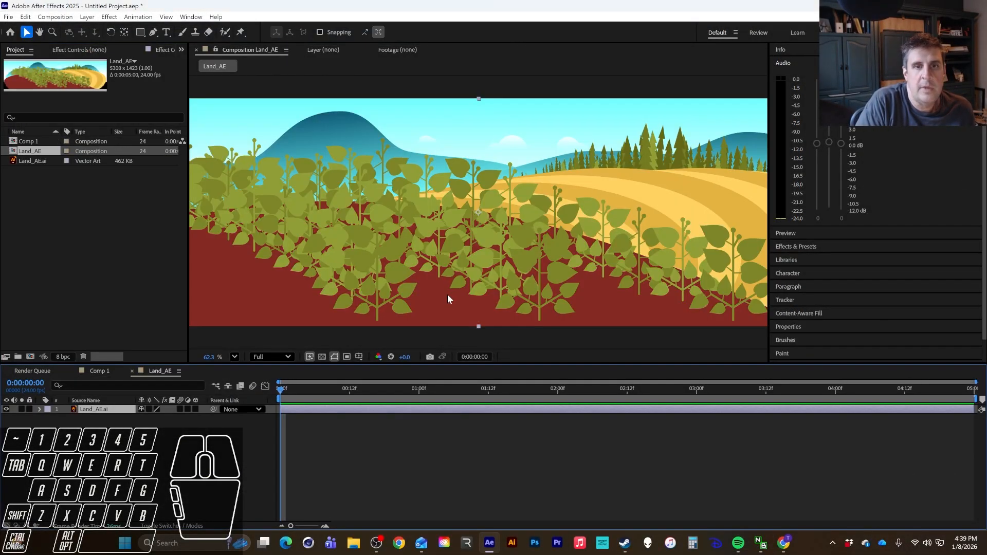
Step: Import the Illustrator file Land_AE again, this time as Composition so its layers stay separate
double_click(75, 189)
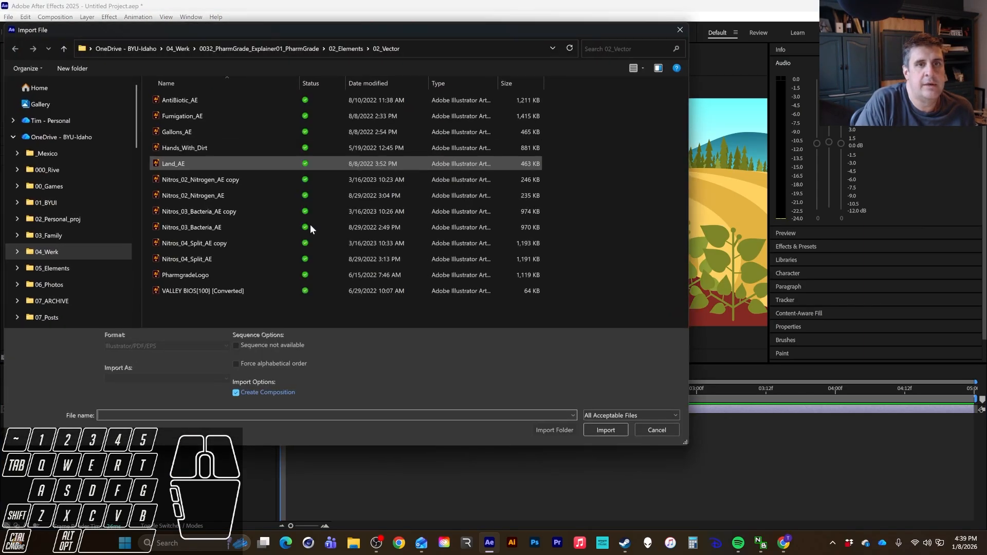
left_click(171, 379)
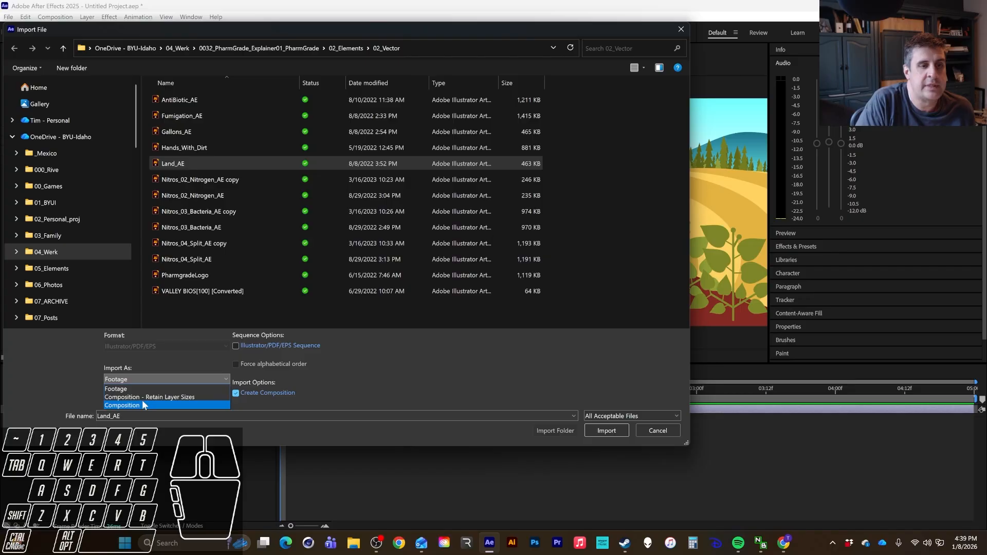
left_click(142, 406)
left_click(602, 430)
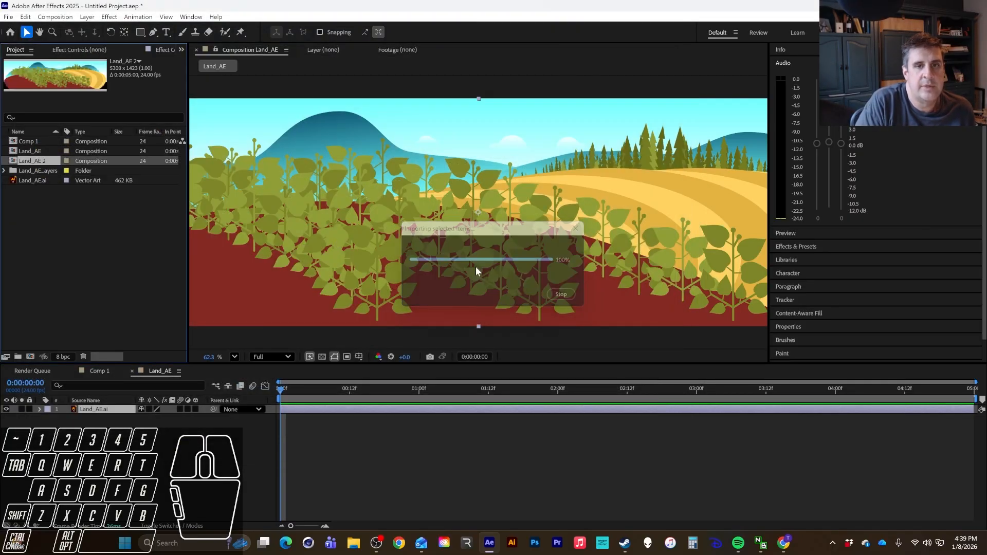
Step: Open the layered Land_AE 2 composition, select its third layer and move the current time to frame 5
double_click(31, 161)
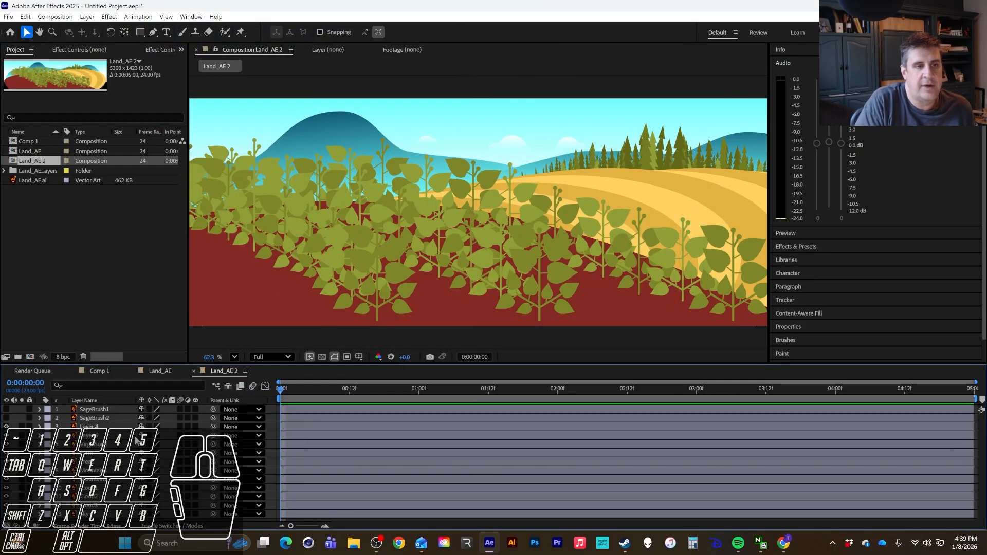
left_click(89, 427)
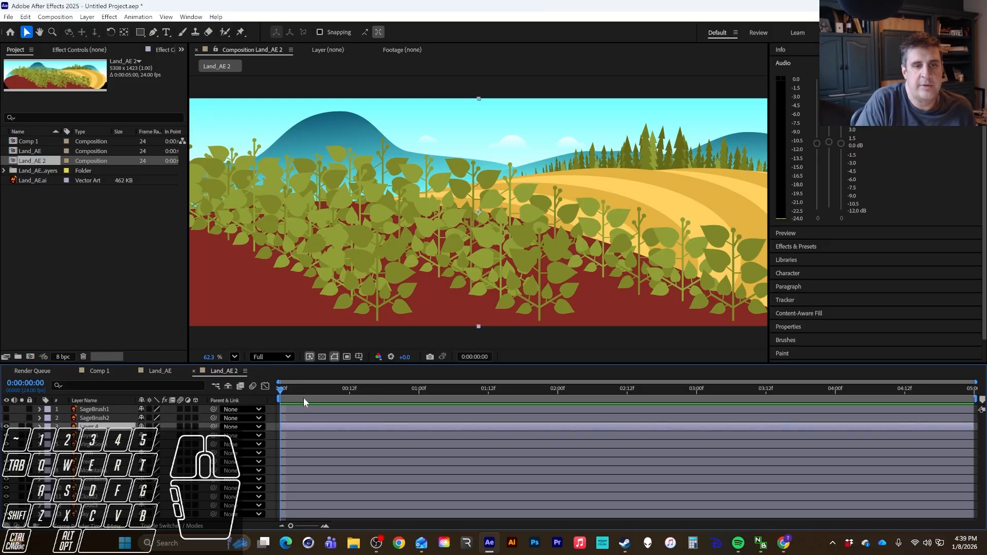
mouse_move(313, 389)
left_mouse_down()
mouse_move(725, 399)
mouse_move(309, 406)
left_mouse_up()
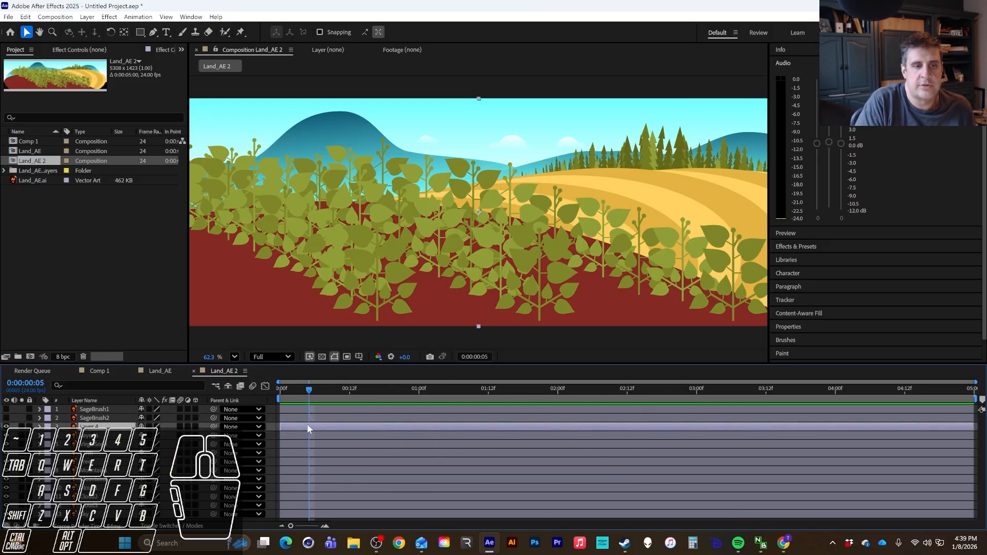
Step: Delete both Land_AE compositions, the Land_AE layers folder and Land_AE.ai from the project
left_click(81, 237)
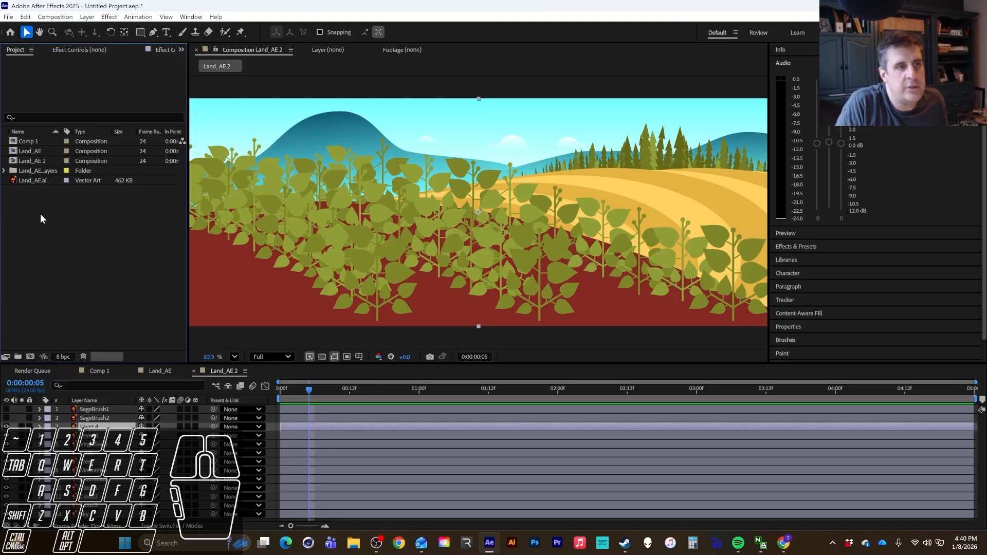
left_click_drag(40, 213, 32, 153)
key("Delete")
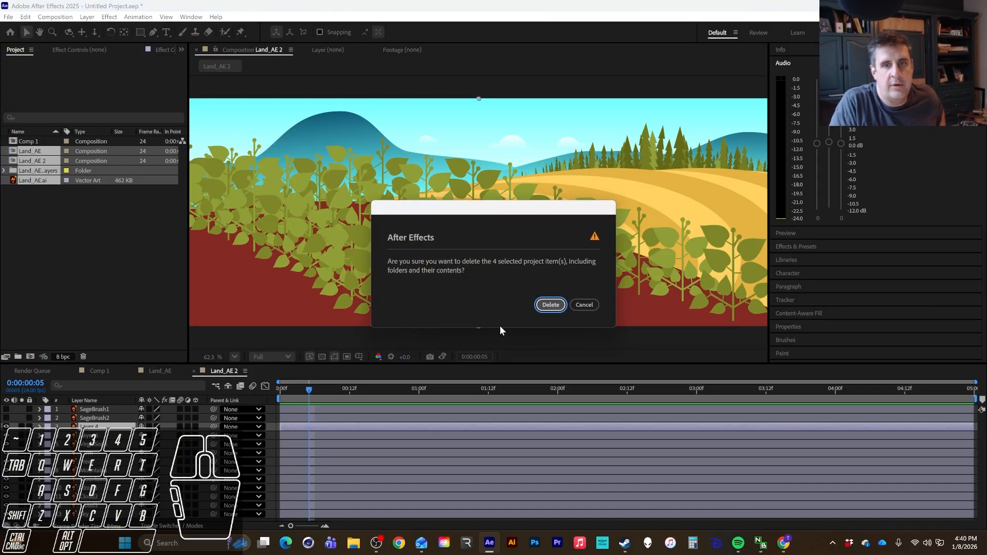
left_click(547, 303)
left_click(372, 459)
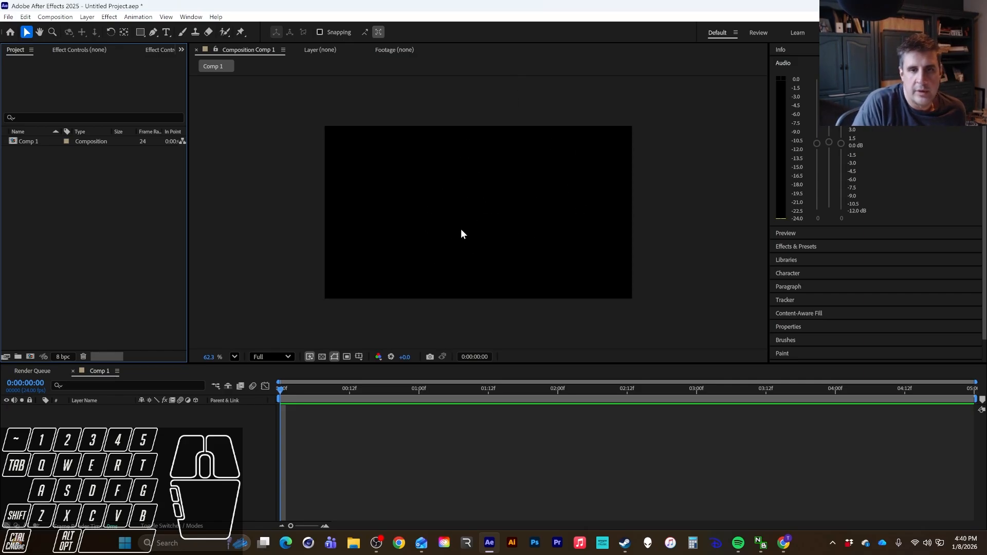
Step: Turn on the Title/Action Safe guides for Comp 1
left_click(433, 452)
left_click(445, 216)
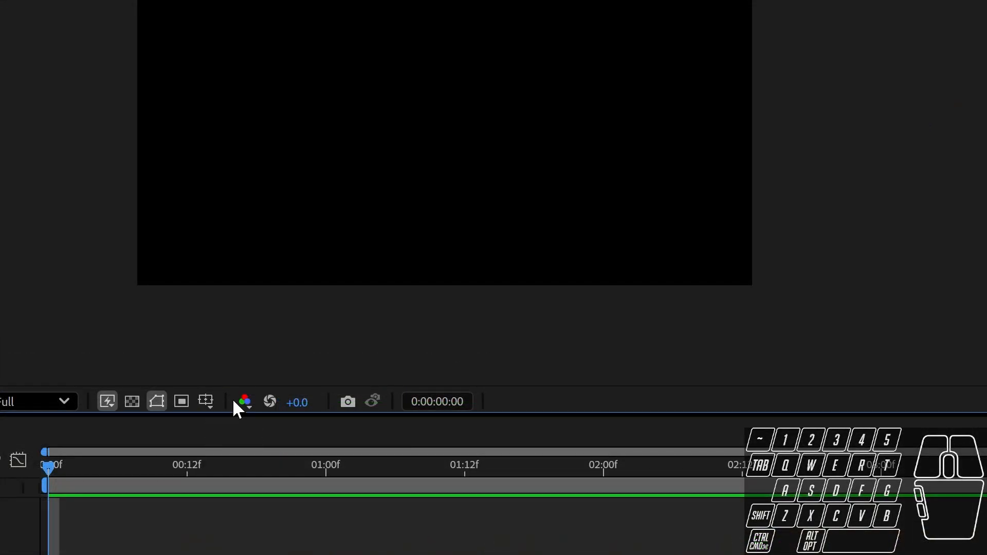
left_click(206, 401)
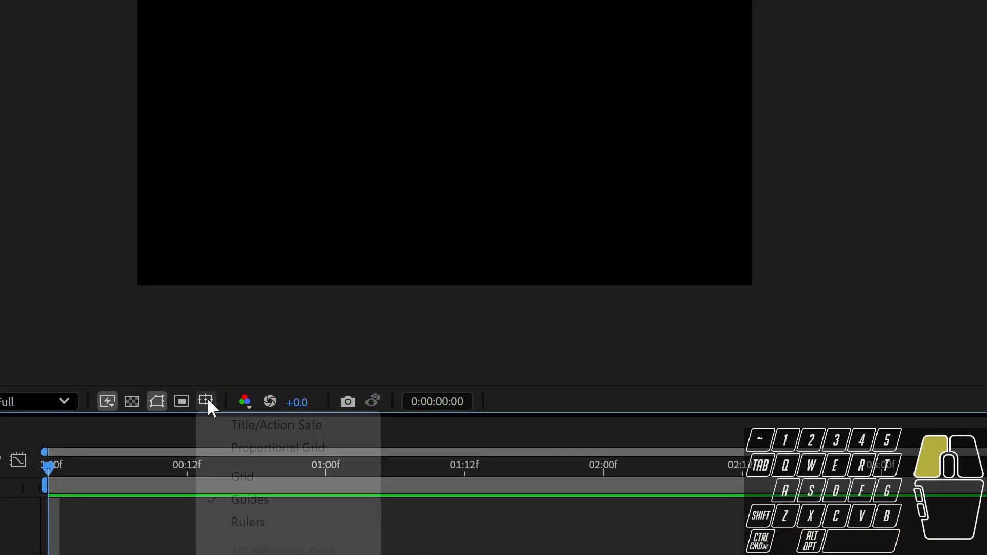
left_click(207, 401)
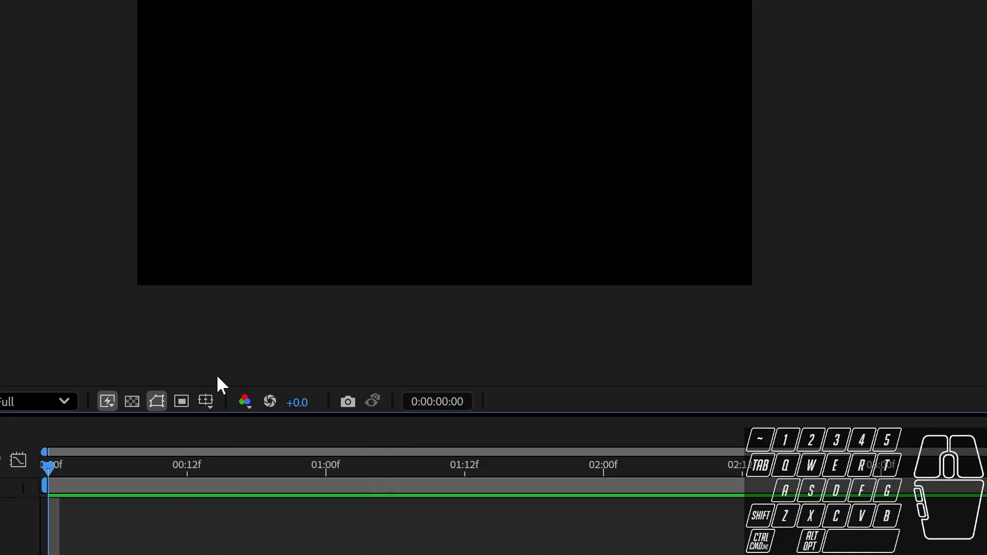
left_click(203, 398)
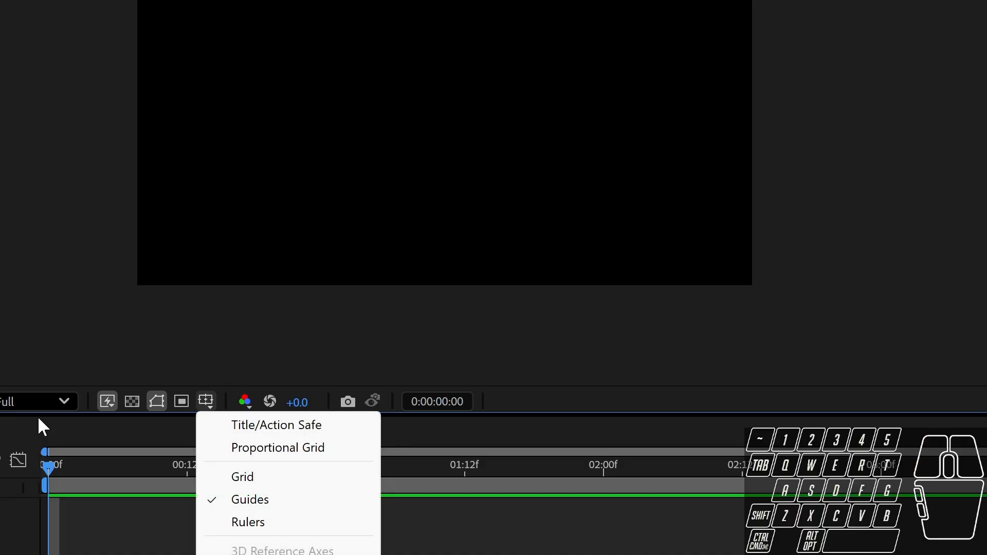
left_click(267, 427)
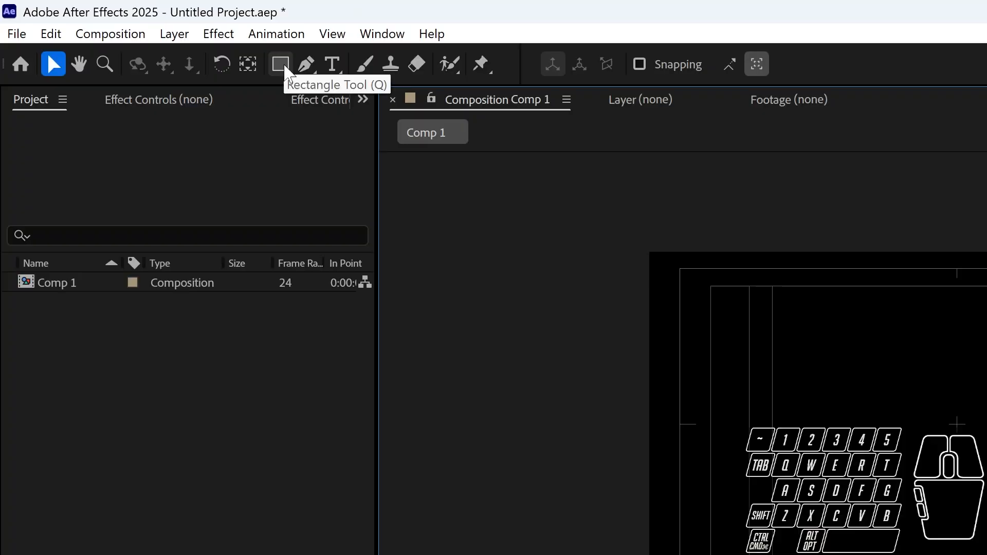
Step: Draw an upright green star outward from the center of the composition with the Star Tool
left_click(285, 67)
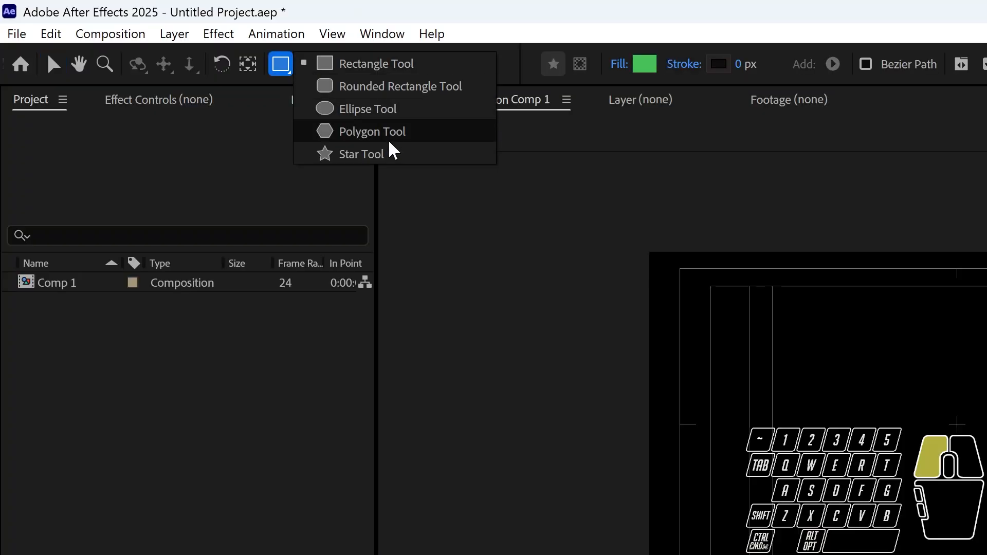
left_click_drag(379, 138, 379, 156)
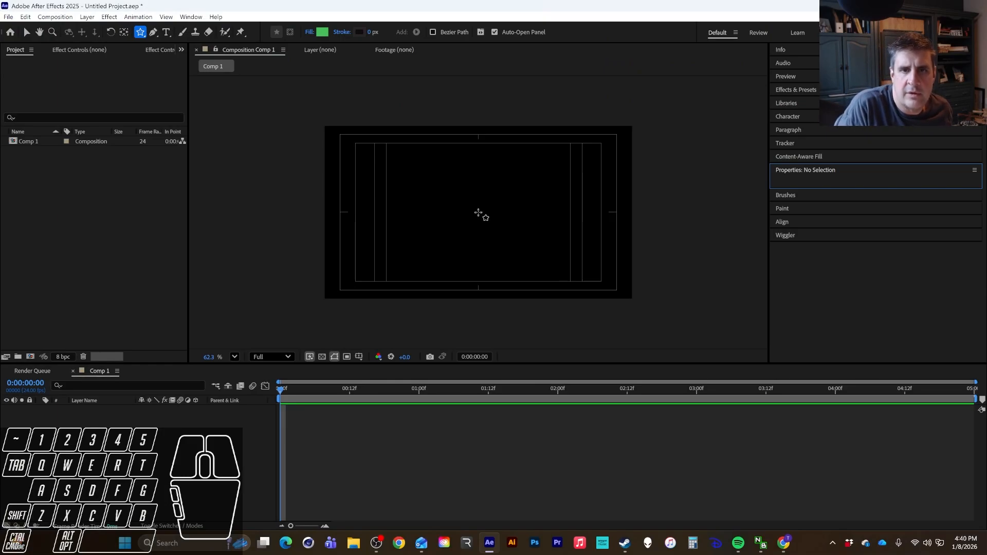
mouse_move(478, 213)
left_mouse_down()
mouse_move(515, 175)
mouse_move(486, 222)
mouse_move(520, 256)
mouse_move(501, 240)
mouse_move(516, 252)
mouse_move(510, 247)
left_mouse_up()
key("shift")
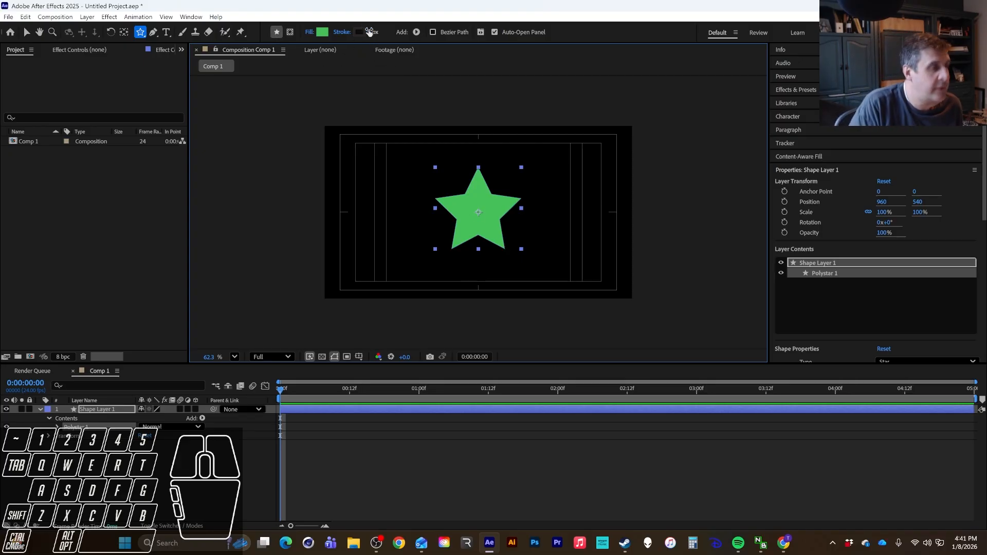
Step: Return to the Selection tool and set the star's stroke width to 0 px
key("v")
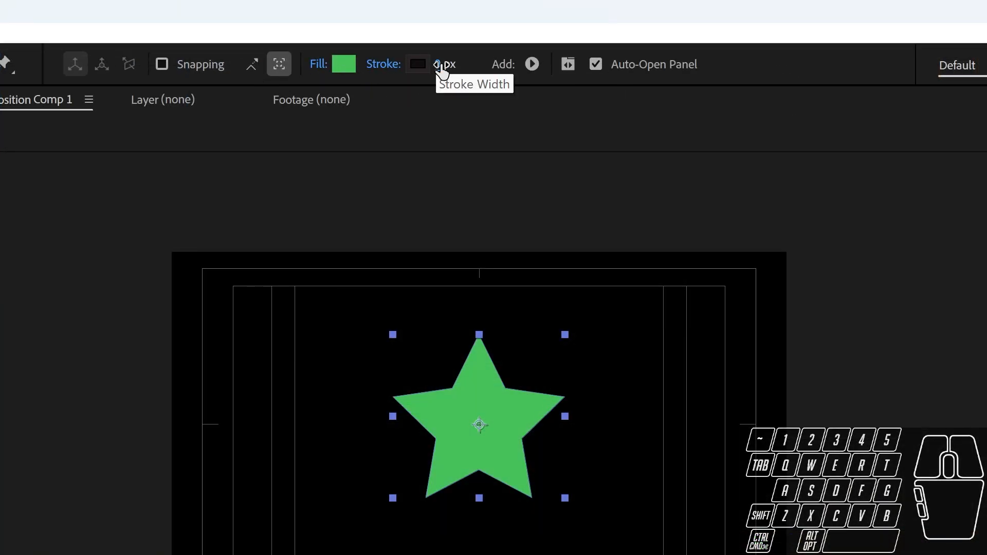
mouse_move(438, 64)
left_mouse_down()
mouse_move(555, 61)
mouse_move(448, 65)
mouse_move(403, 81)
left_mouse_up()
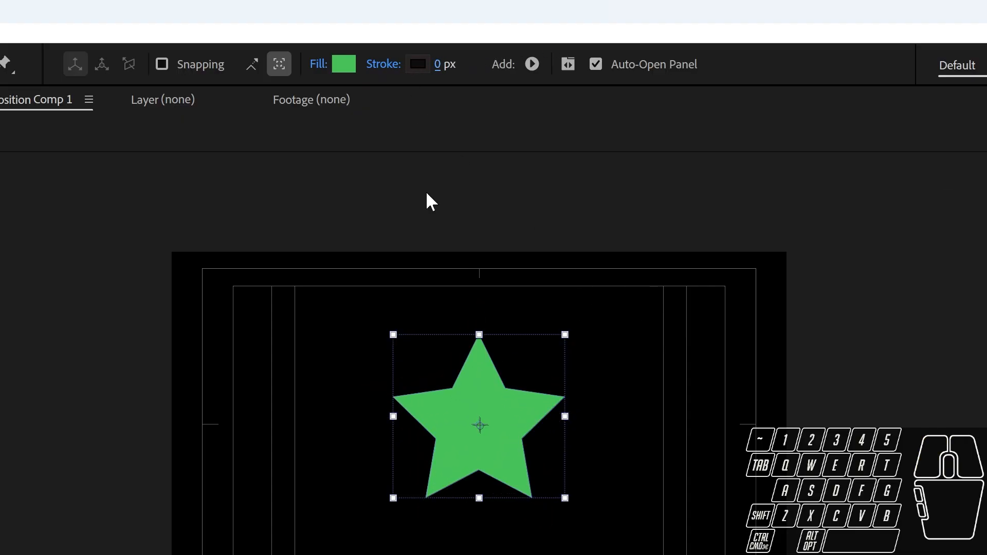
scroll(380, 315, "up", 1)
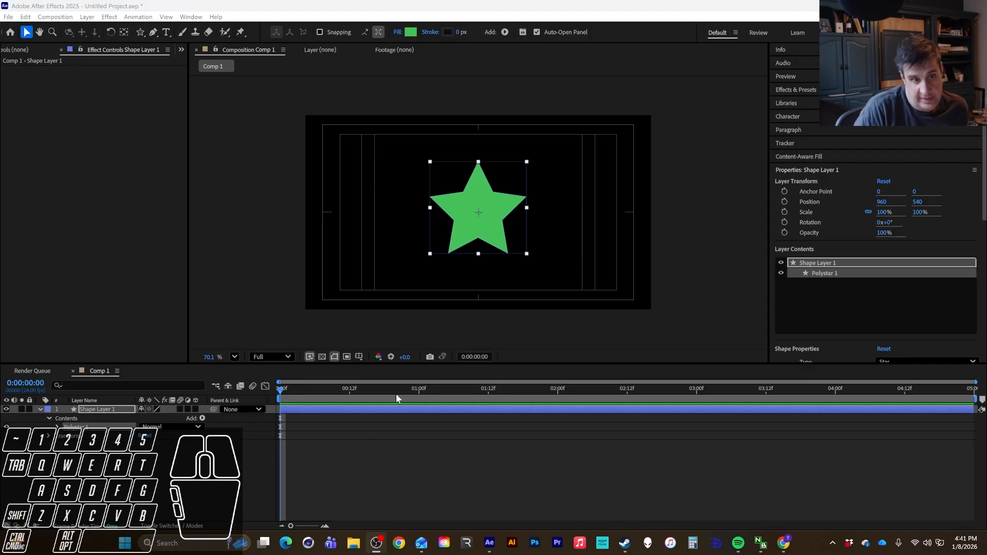
Step: Collapse and re-expand the star's shape layer in the timeline to view its Contents and Transform groups
left_click(105, 409)
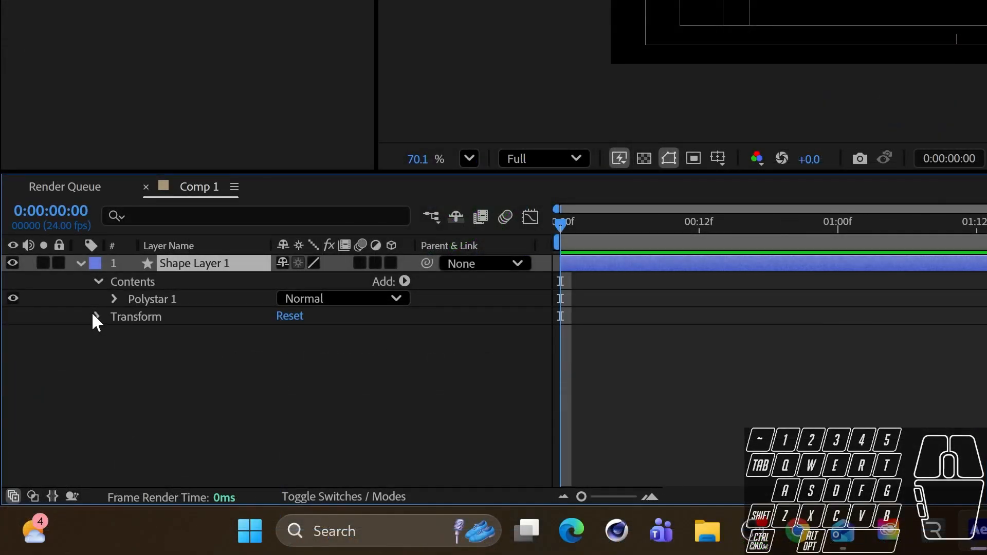
left_click(12, 264)
left_click(88, 262)
left_click(80, 265)
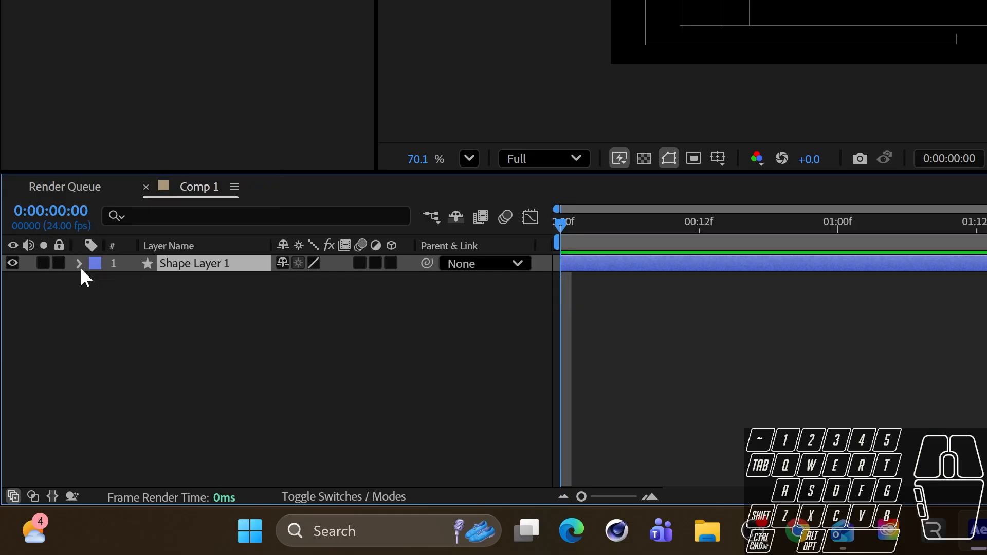
left_click(79, 263)
left_click(78, 264)
left_click(78, 263)
left_click(78, 261)
left_click(78, 259)
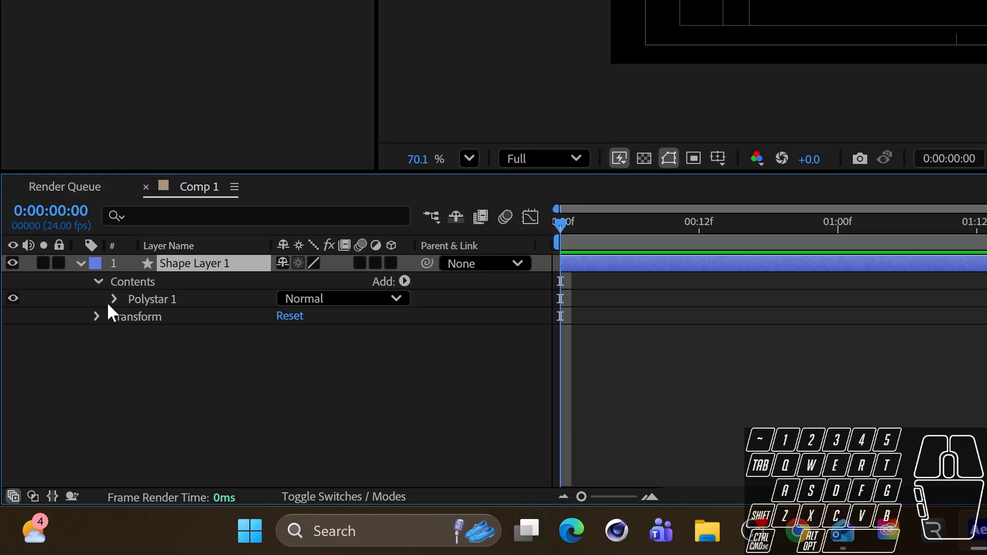
Step: Collapse the star layer's Contents group and expand its Transform properties
left_click(97, 281)
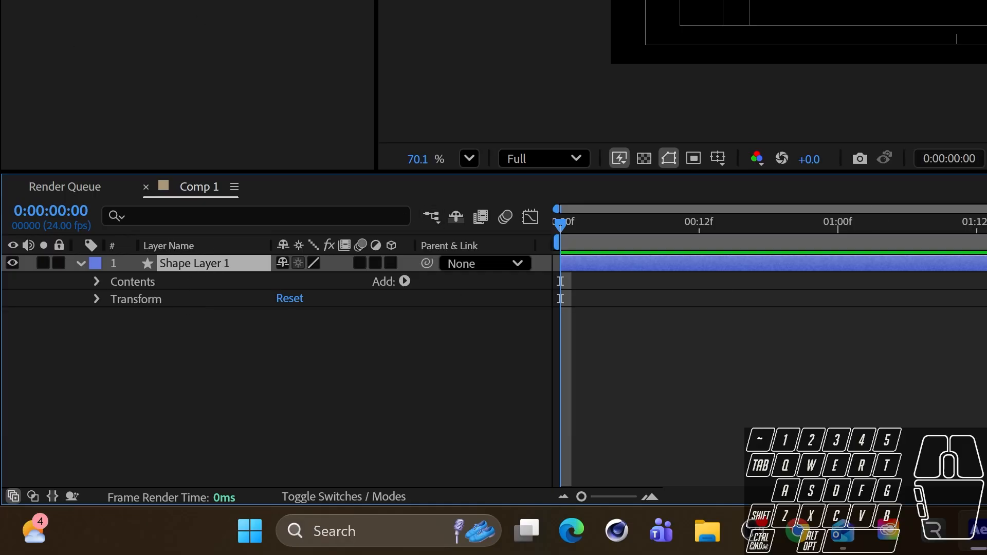
left_click(142, 298)
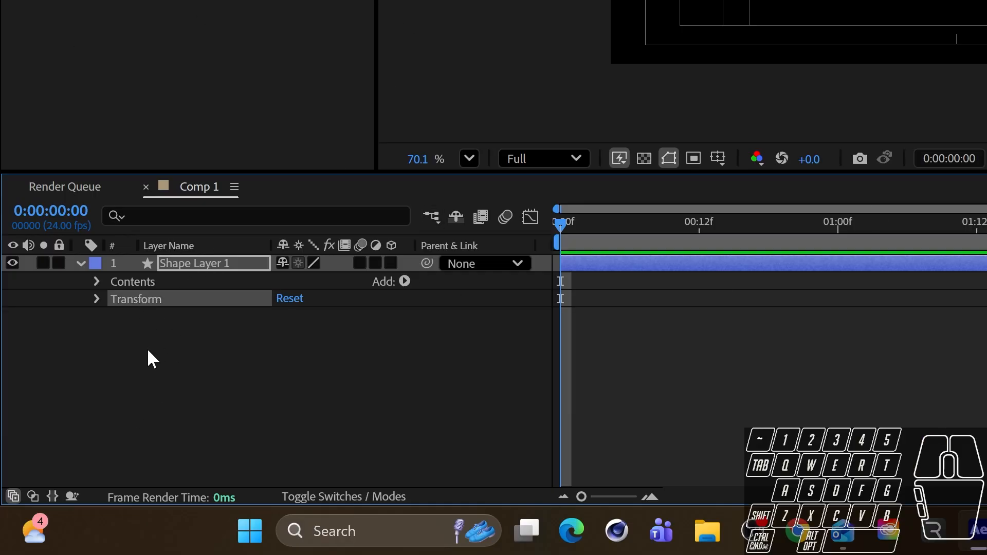
left_click(96, 300)
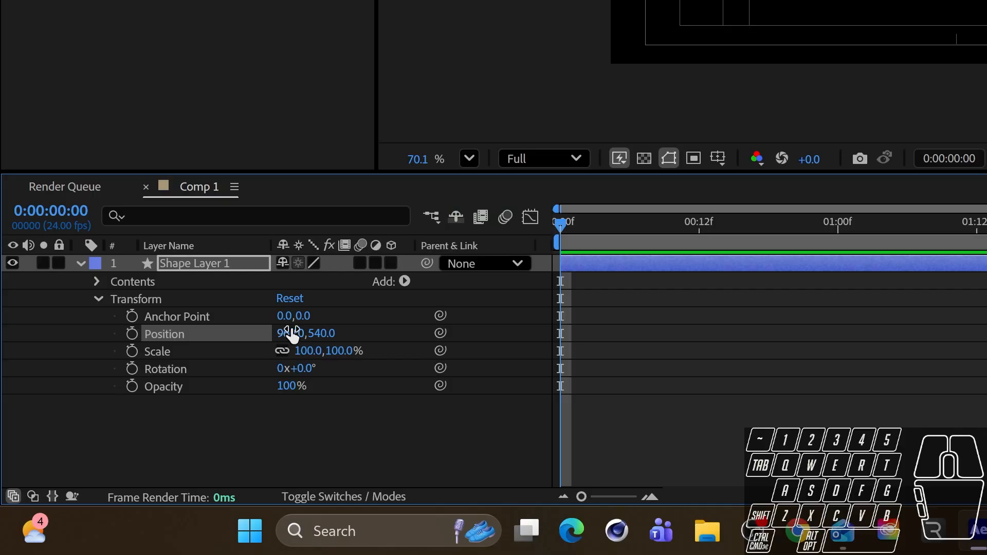
Step: Set the star layer's Position to 1021, 656, and move the star in the composition to about 893, 652
left_click_drag(286, 332, 250, 205)
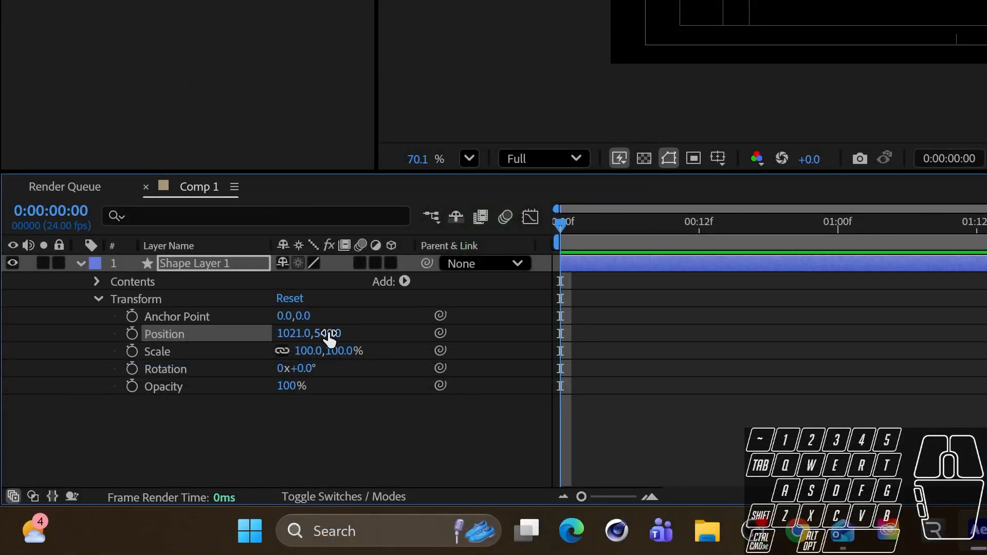
left_click_drag(329, 339, 198, 289)
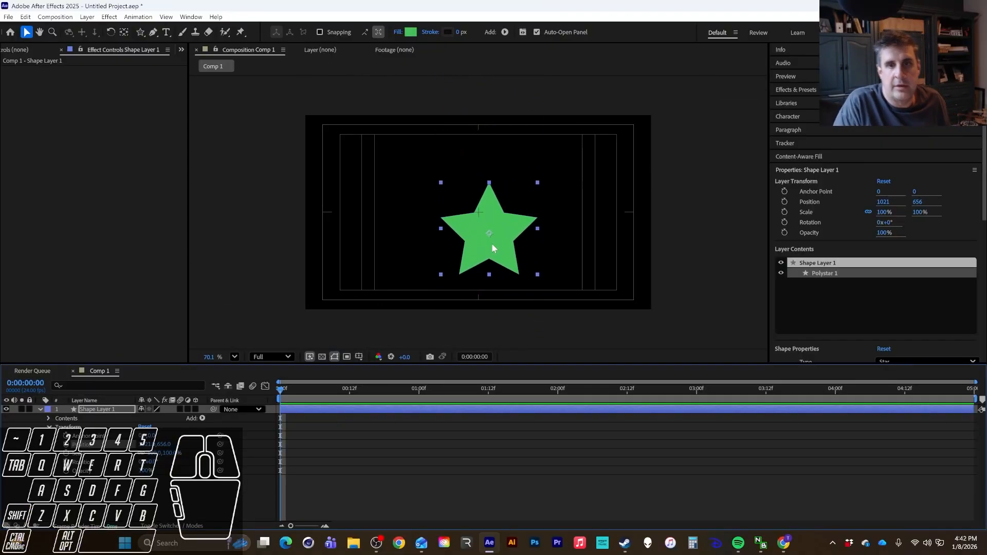
left_click(32, 31)
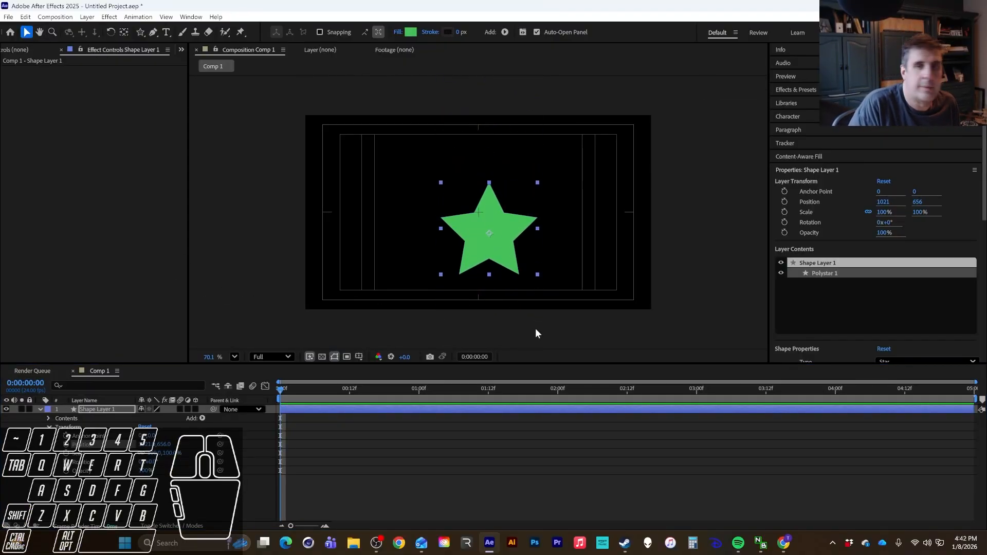
mouse_move(486, 216)
left_mouse_down()
mouse_move(456, 147)
mouse_move(442, 228)
mouse_move(485, 229)
left_mouse_up()
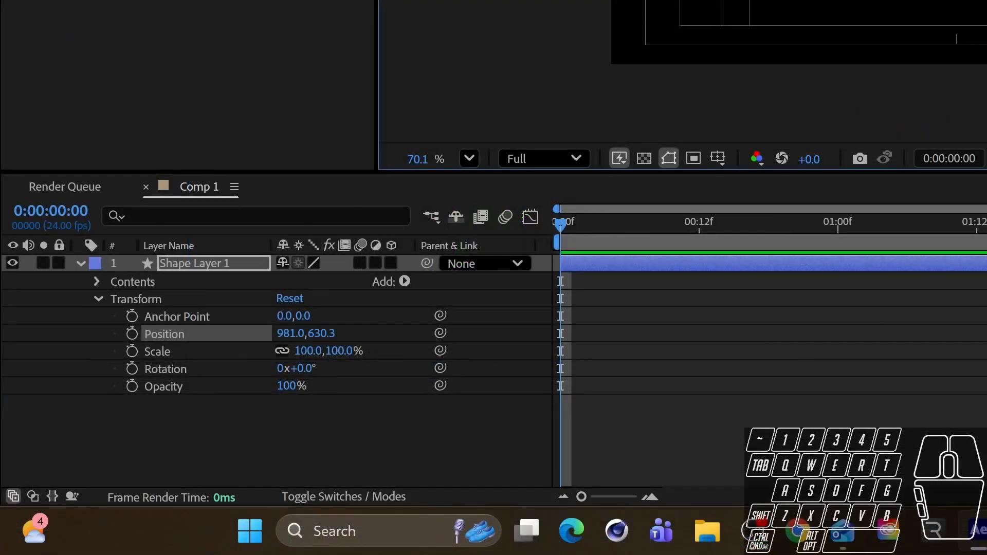
mouse_move(481, 229)
left_mouse_down()
mouse_move(445, 205)
mouse_move(465, 233)
left_mouse_up()
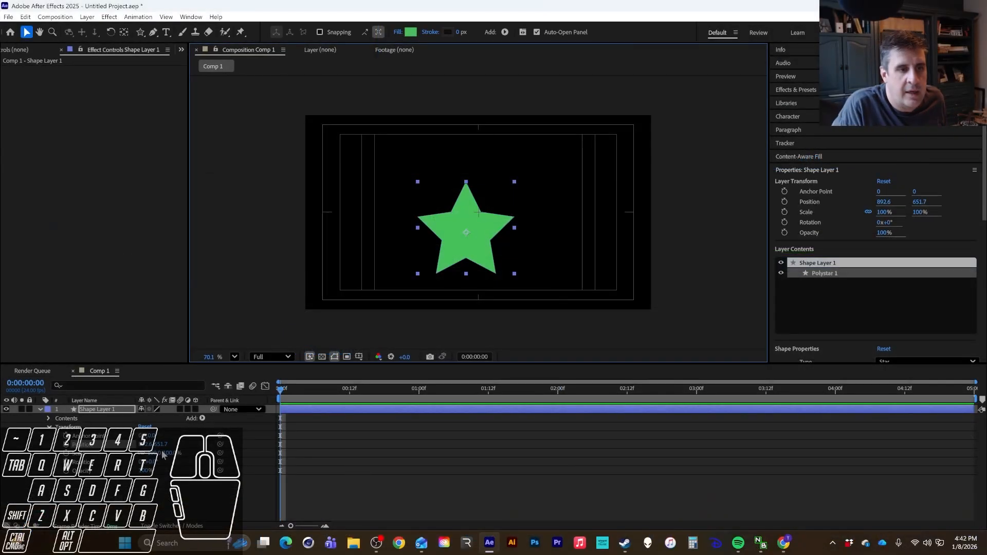
Step: Try scaling the star layer up to about 185% and rotating it, and undo these changes
left_click(149, 455)
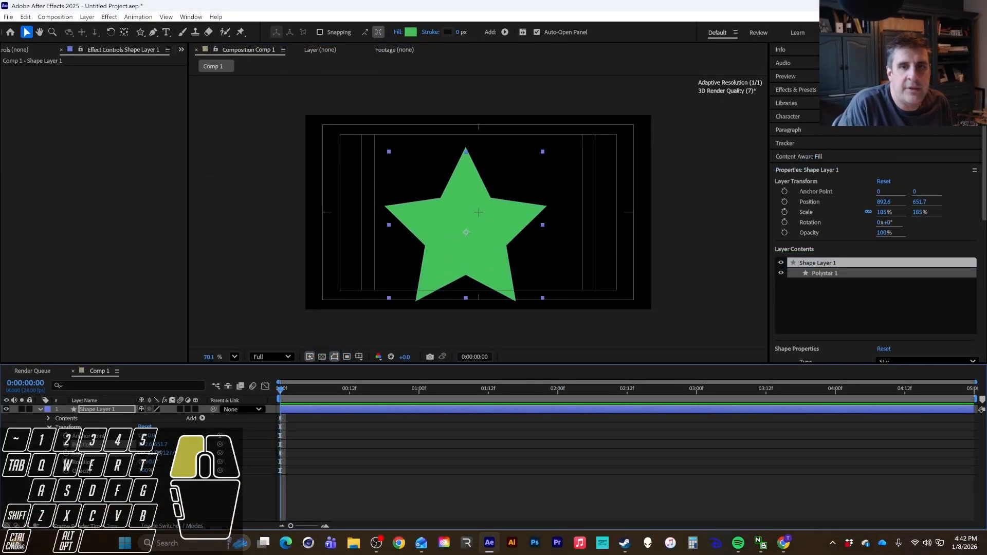
left_click(161, 463)
left_click_drag(152, 462, 158, 485)
key("ctrl+z")
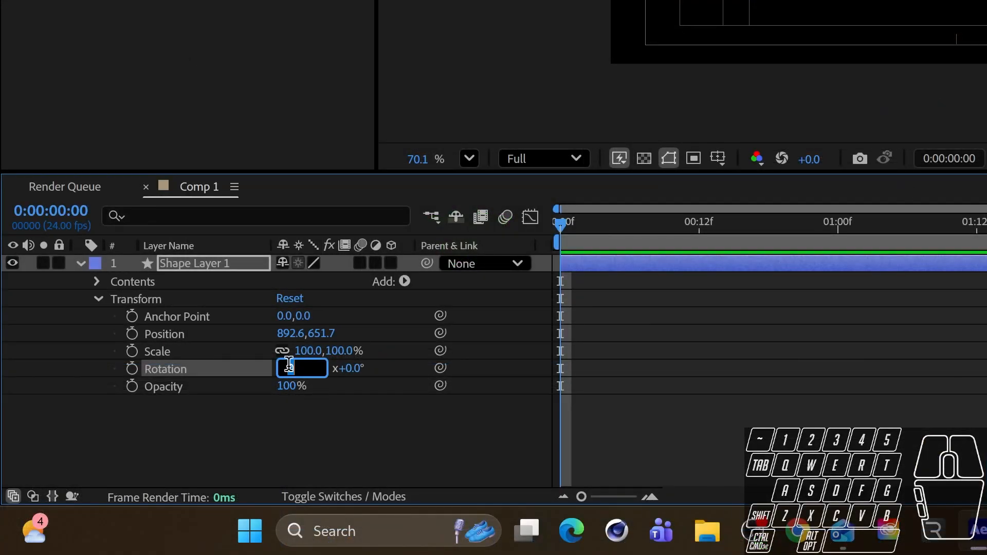
Step: Set the star layer's Rotation to 1 full revolution
left_click(350, 363)
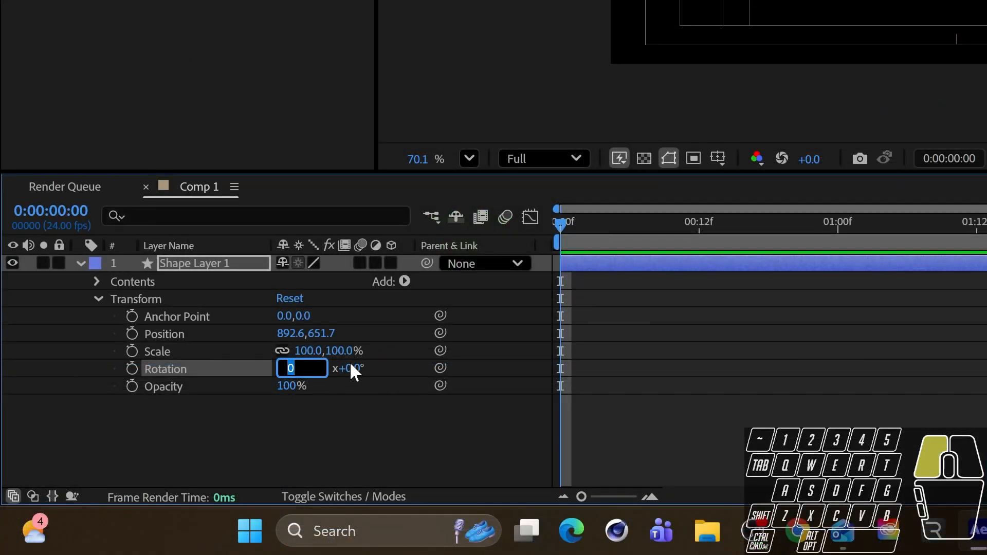
left_click(304, 368)
left_click(368, 388)
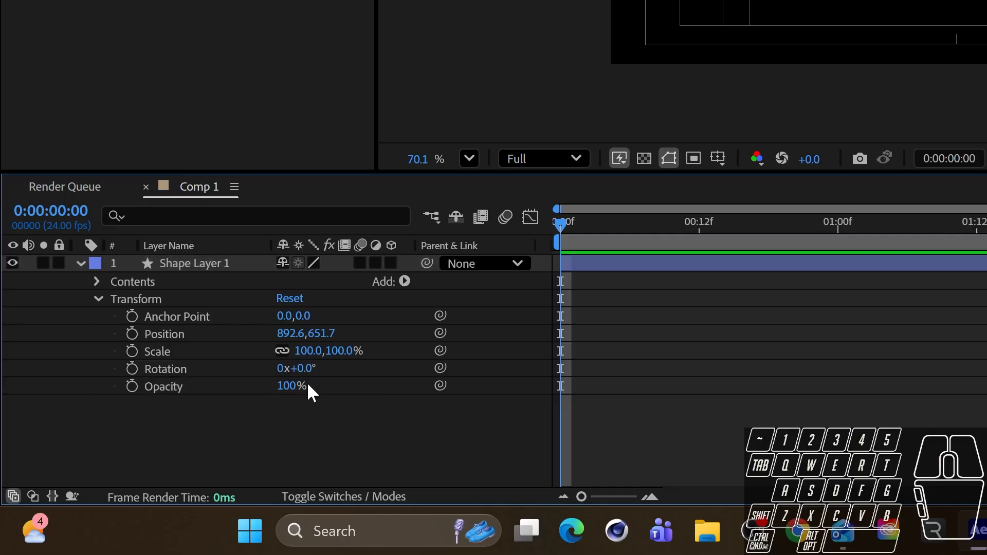
left_click(284, 370)
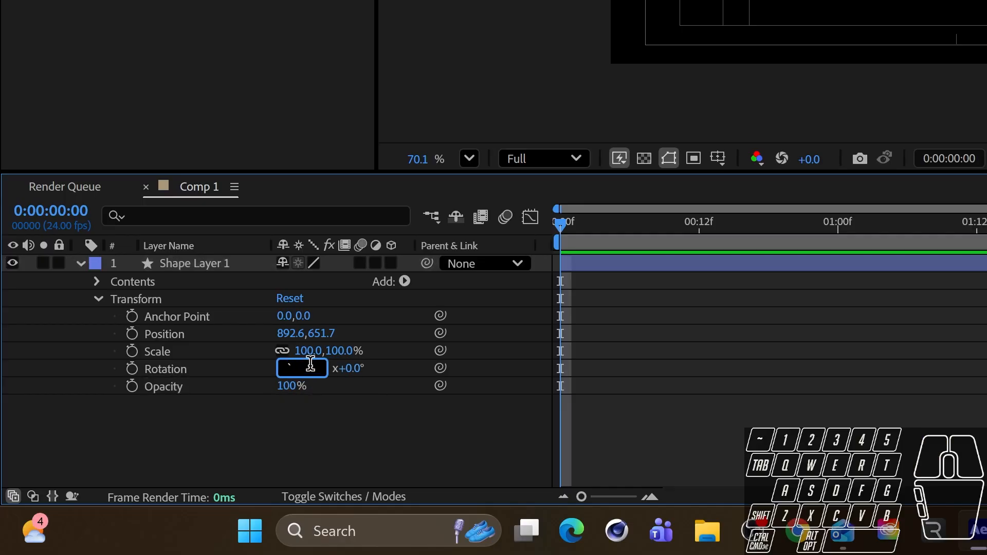
type("1")
key("Return")
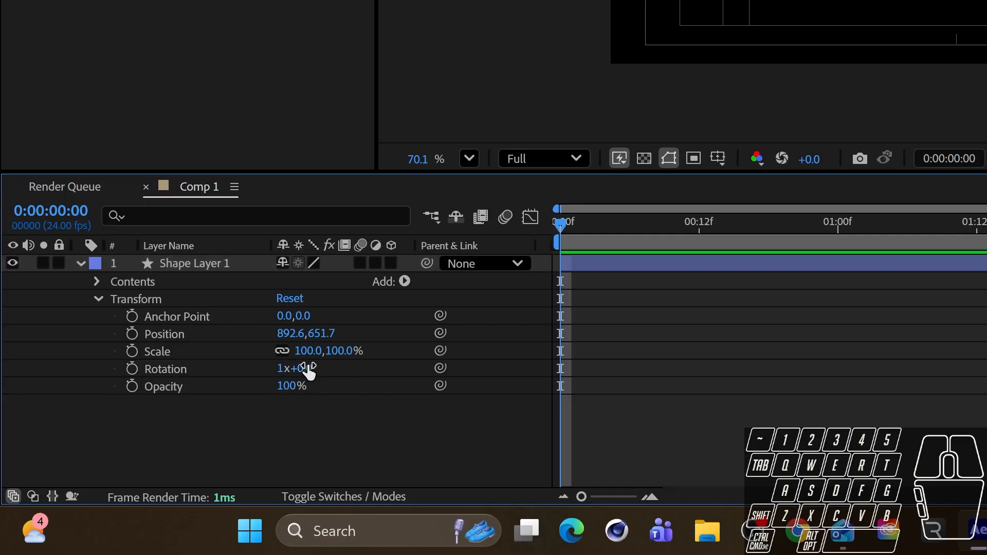
Step: Try 180° as the star's Rotation angle, and return Rotation to 0x+0°
left_click(308, 369)
key("Return")
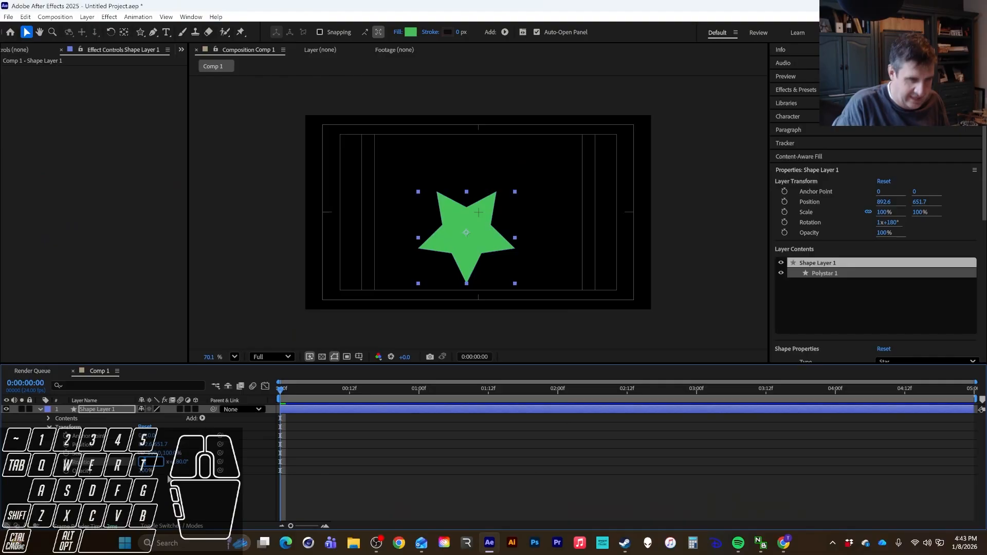
key("Tab")
key("Return")
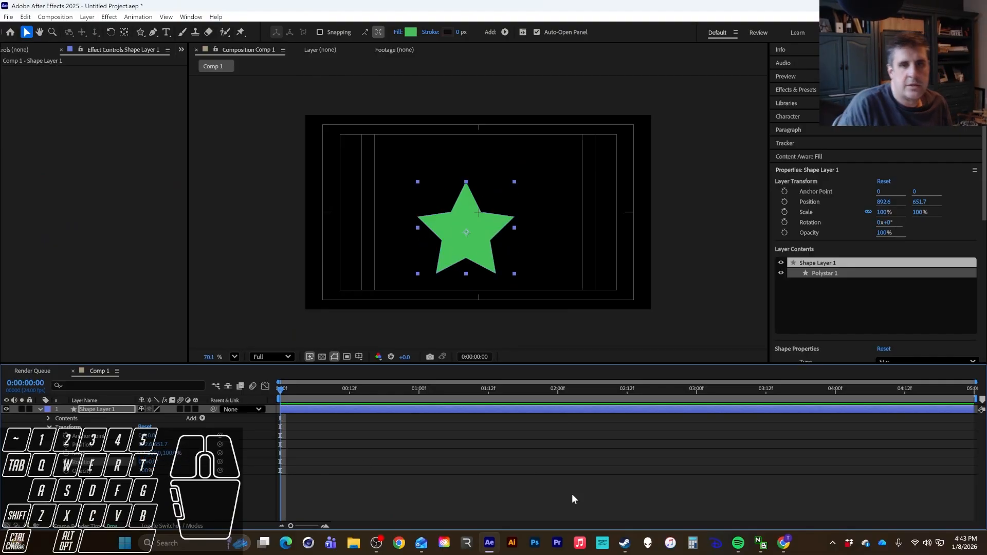
Step: Move the star back to the center of the composition, at about 961, 539
left_click(474, 439)
left_click_drag(300, 388, 338, 441)
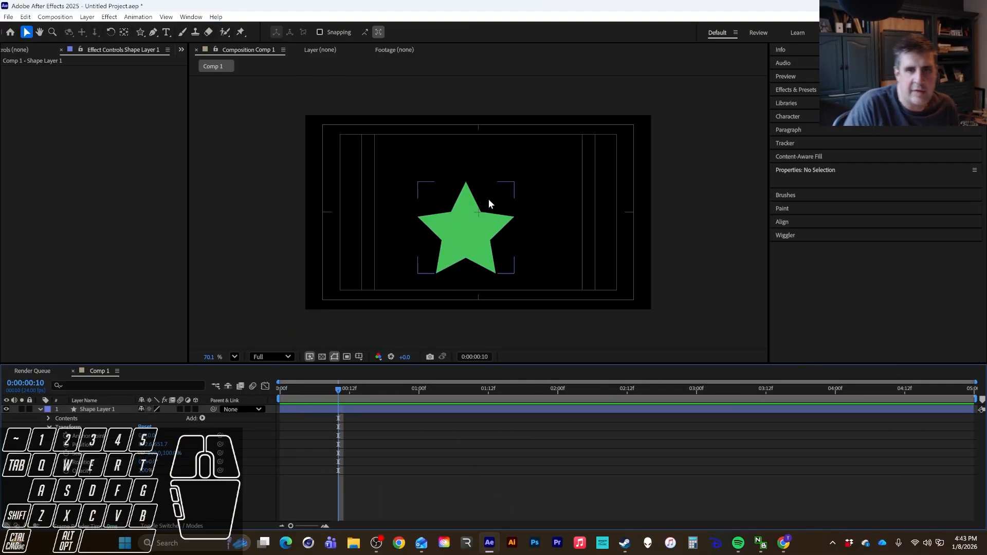
left_click(488, 198)
left_click_drag(486, 227, 488, 226)
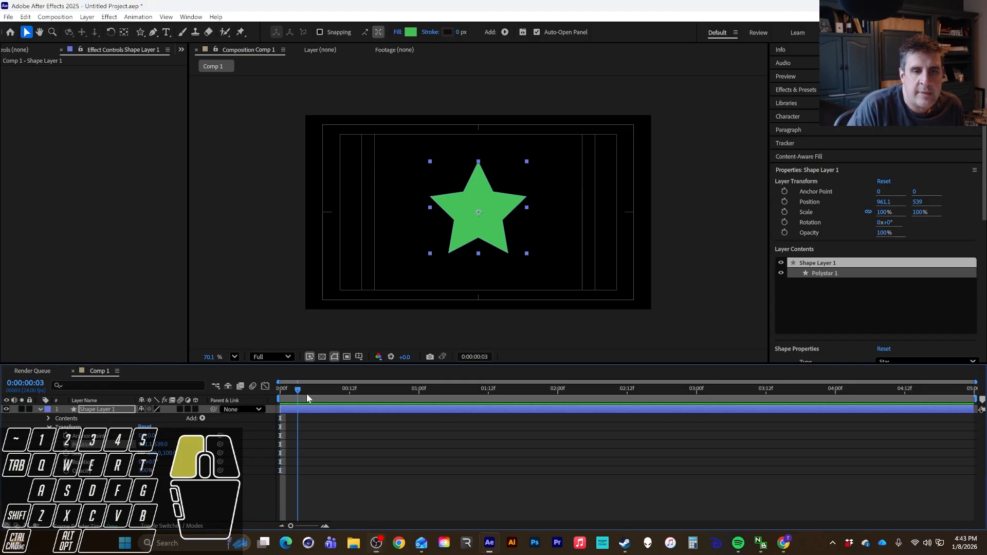
Step: Set the current time to 0:00:00:00 and add a first Position keyframe to the star layer
left_click_drag(306, 394, 195, 447)
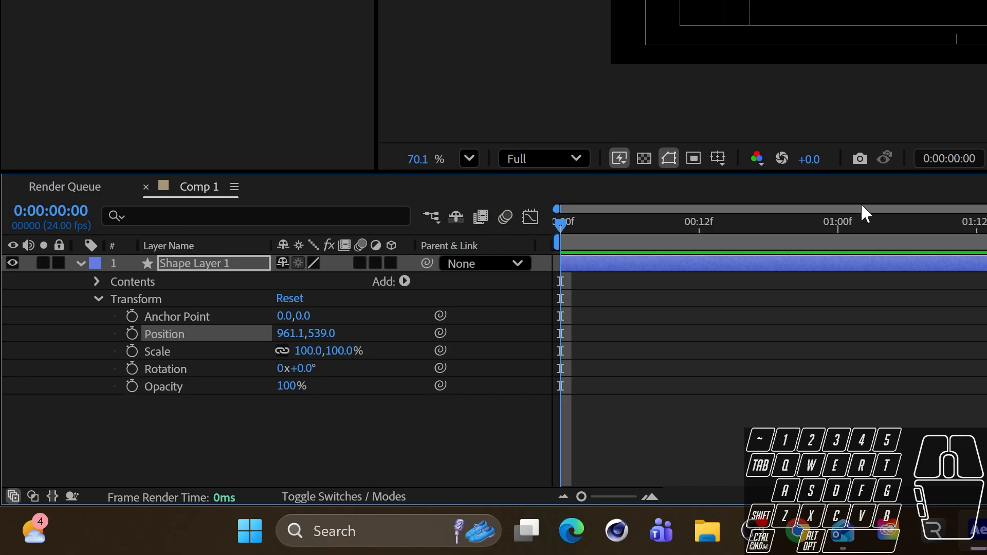
mouse_move(576, 223)
left_mouse_down()
mouse_move(858, 221)
mouse_move(560, 226)
left_mouse_up()
left_click(725, 229)
left_click_drag(726, 224, 560, 225)
left_click(132, 333)
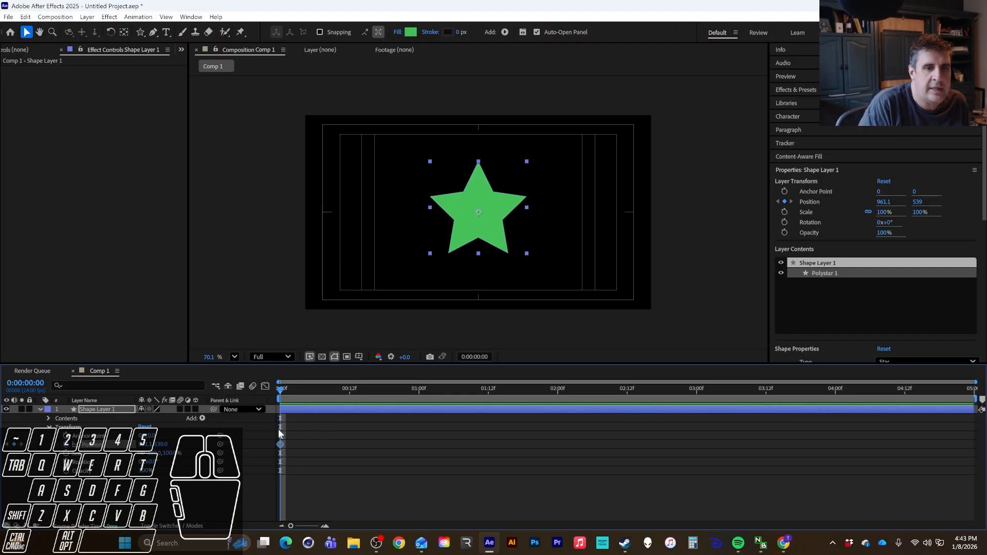
Step: At 0:00:04:23, move the star to the upper right of the composition, about 1626, 326, and play the animation
left_click_drag(287, 391, 975, 405)
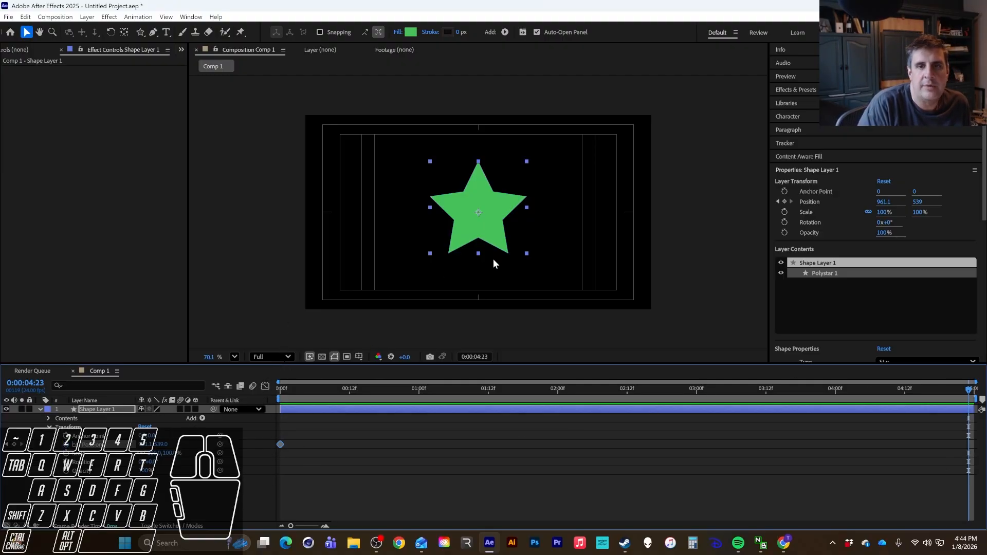
left_click_drag(488, 226, 609, 188)
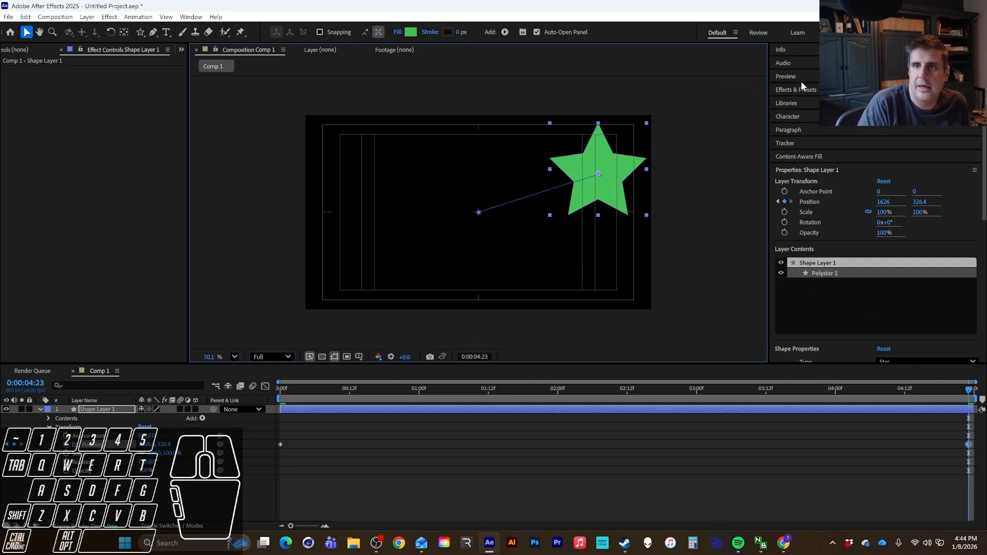
key("space")
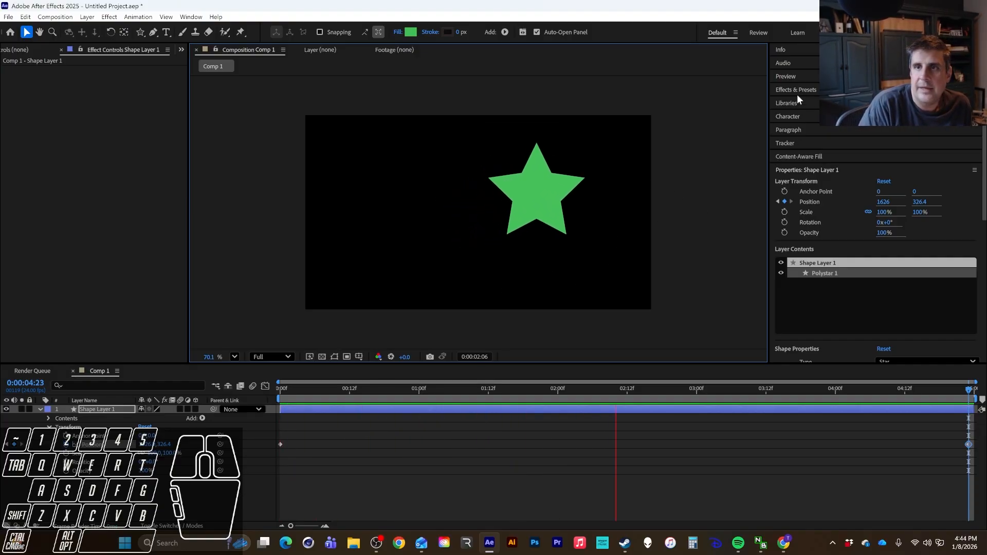
Step: Reveal the Preview settings and use the playback controls to stop and restart the animation
left_click(794, 78)
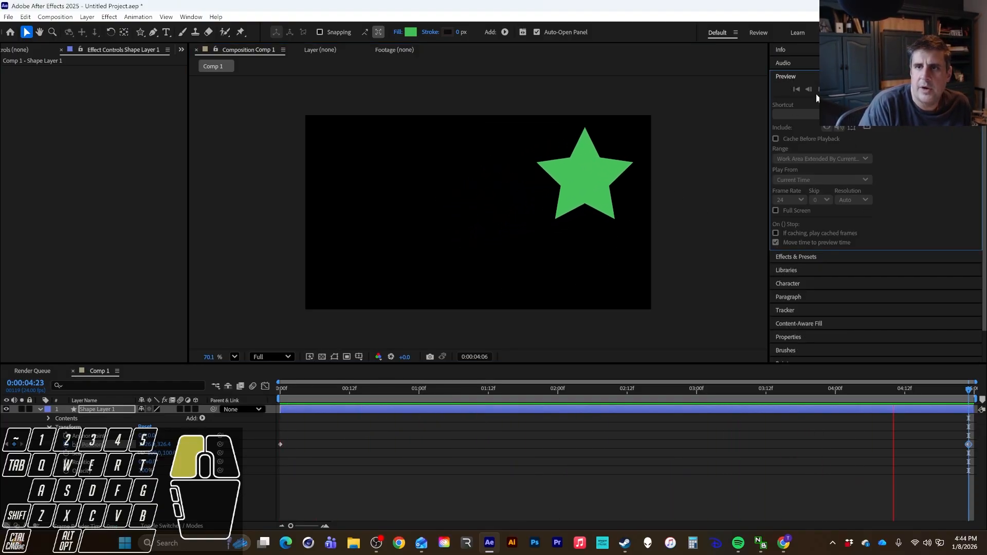
left_click(803, 74)
left_click(805, 73)
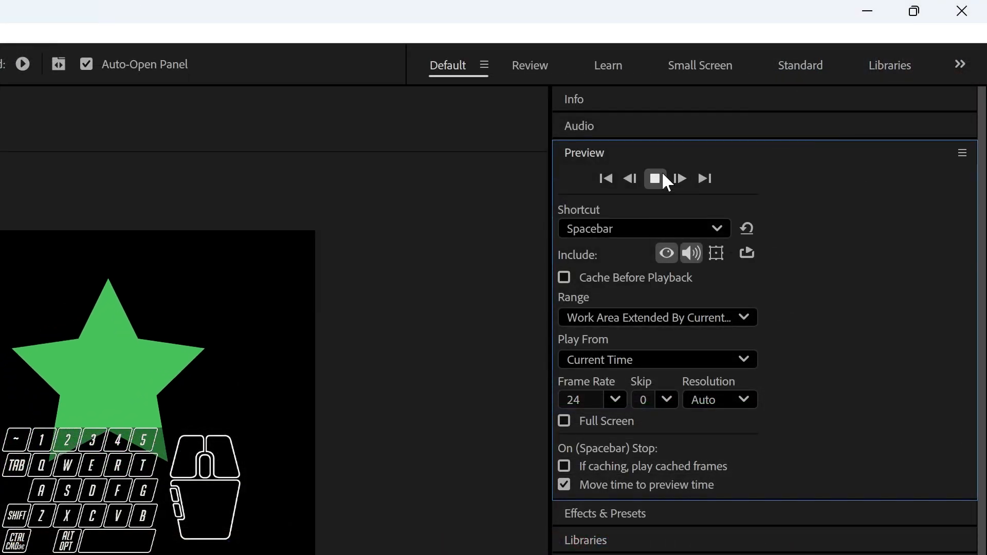
left_click(656, 179)
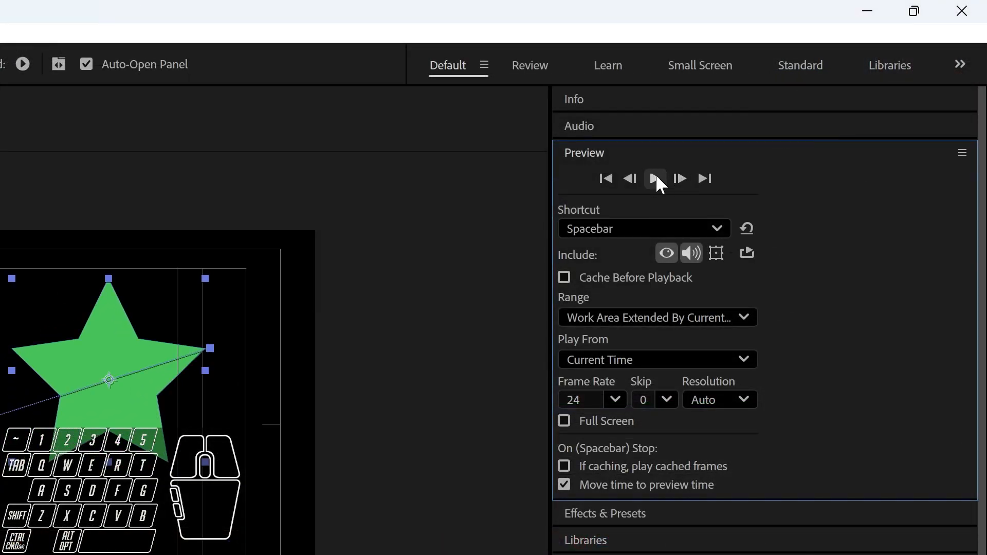
left_click(657, 180)
left_click(657, 178)
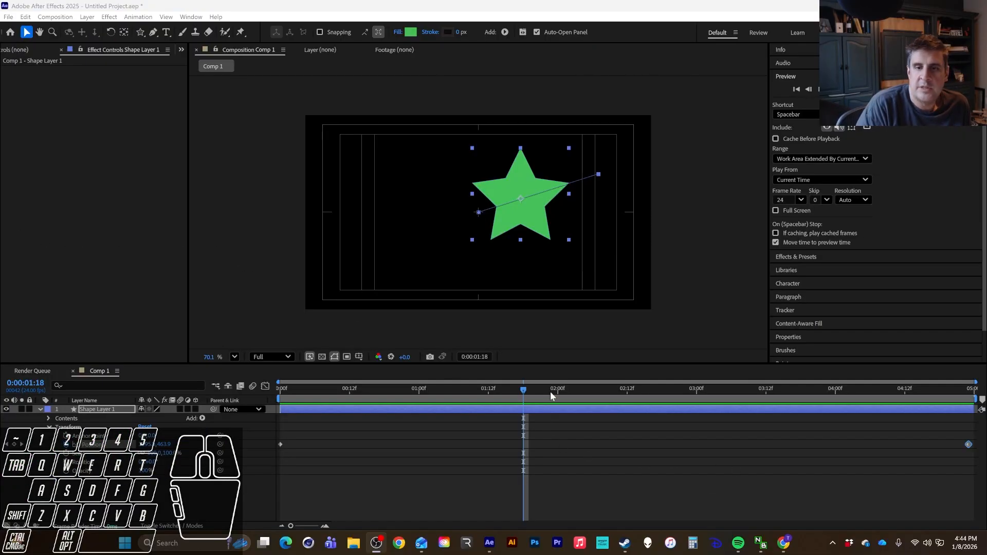
Step: Move the star's second Position keyframe to 3 seconds and preview the animation from the start
left_click_drag(550, 393, 633, 392)
left_click_drag(969, 445, 695, 446)
left_click_drag(658, 389, 174, 421)
key("space")
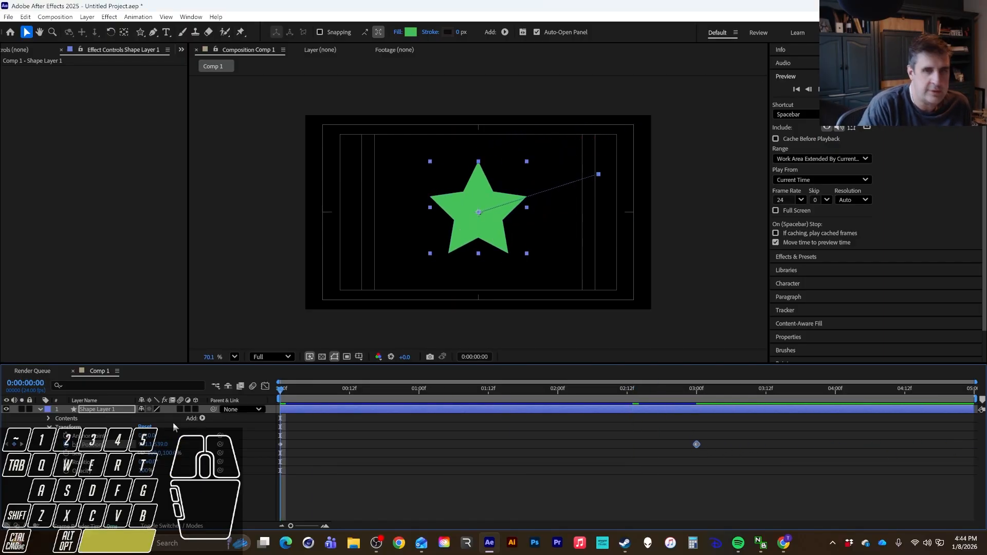
Step: Move the star's second Position keyframe to 2 seconds and preview the animation from the start
left_click_drag(697, 444, 557, 443)
left_click_drag(517, 388, 17, 354)
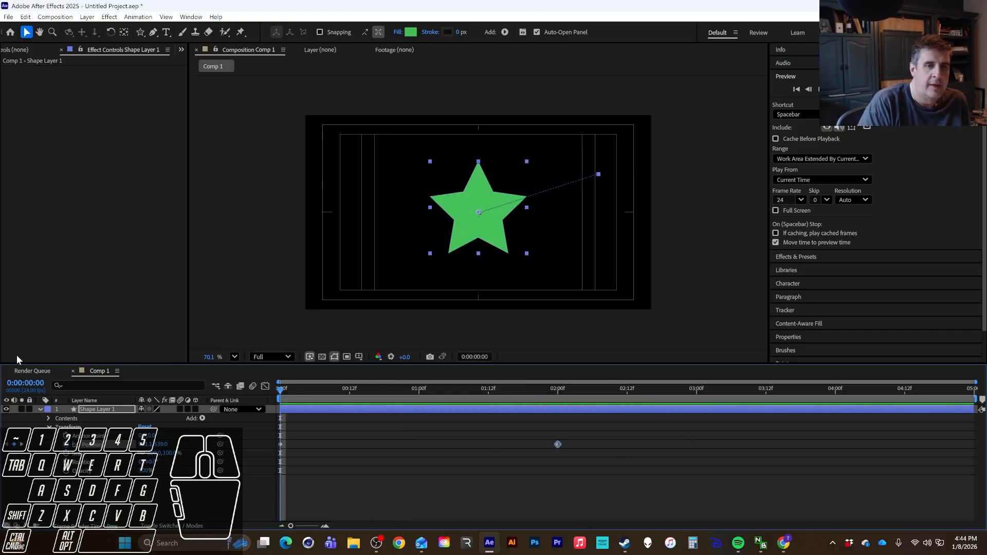
key("space")
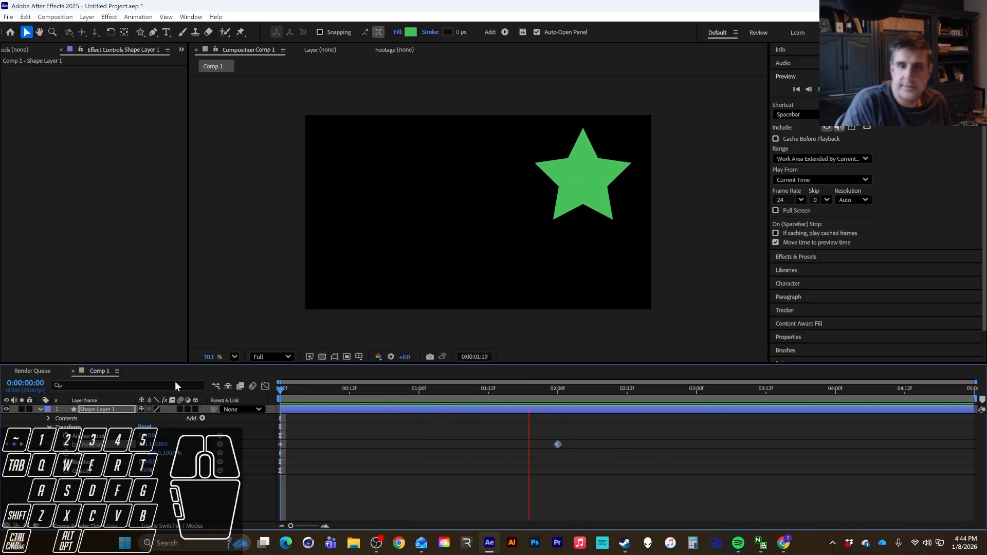
key("space")
Step: Bend the star's motion path into an S-curve by pulling curve handles from both Position keyframes with the Pen tool
left_click_drag(526, 391, 263, 410)
key("k")
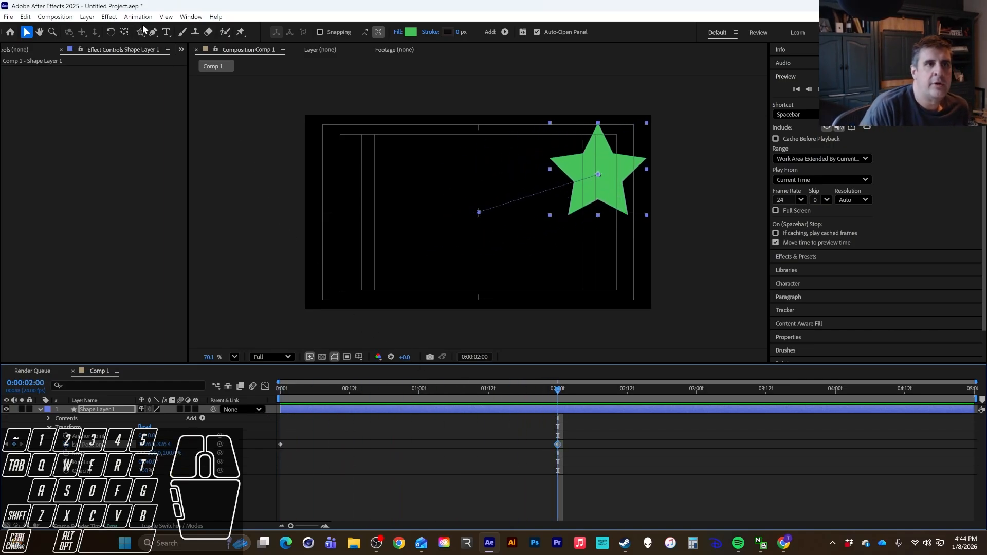
left_click(153, 32)
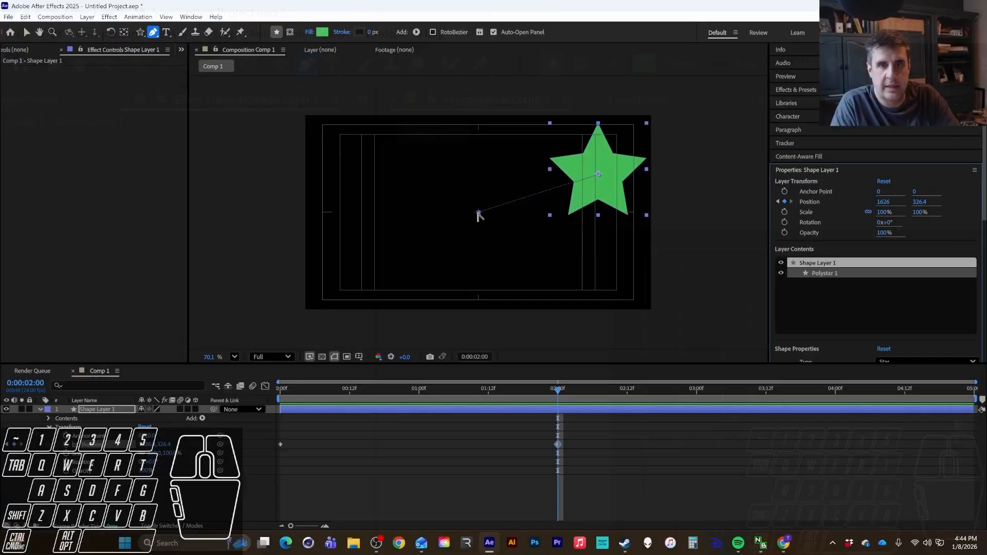
left_click_drag(957, 424, 544, 243)
left_click_drag(599, 175, 545, 151)
Step: Preview the star's curved motion by playing and scrubbing, and show only the layer's Position property in the timeline
left_click_drag(520, 379, 289, 379)
key("space")
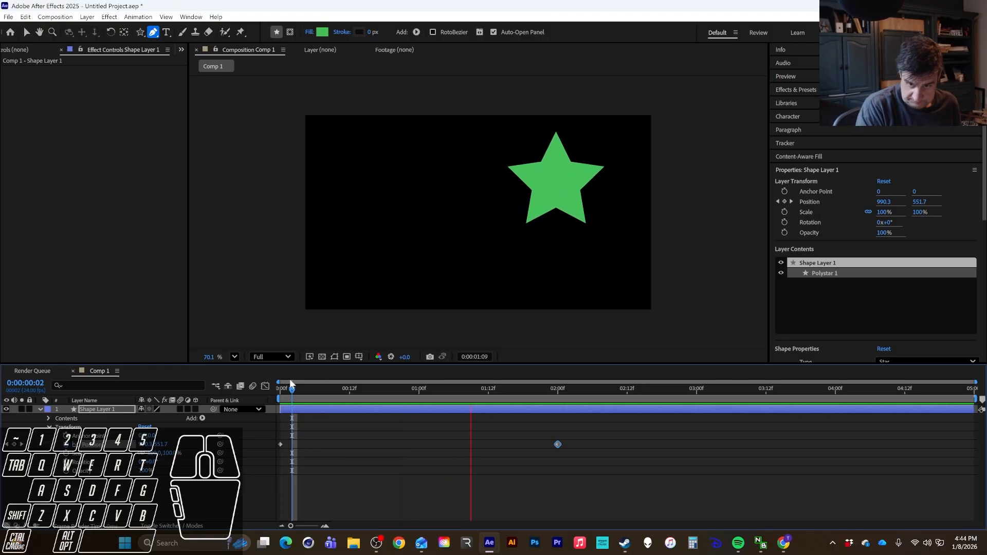
key("space")
left_click_drag(528, 391, 338, 401)
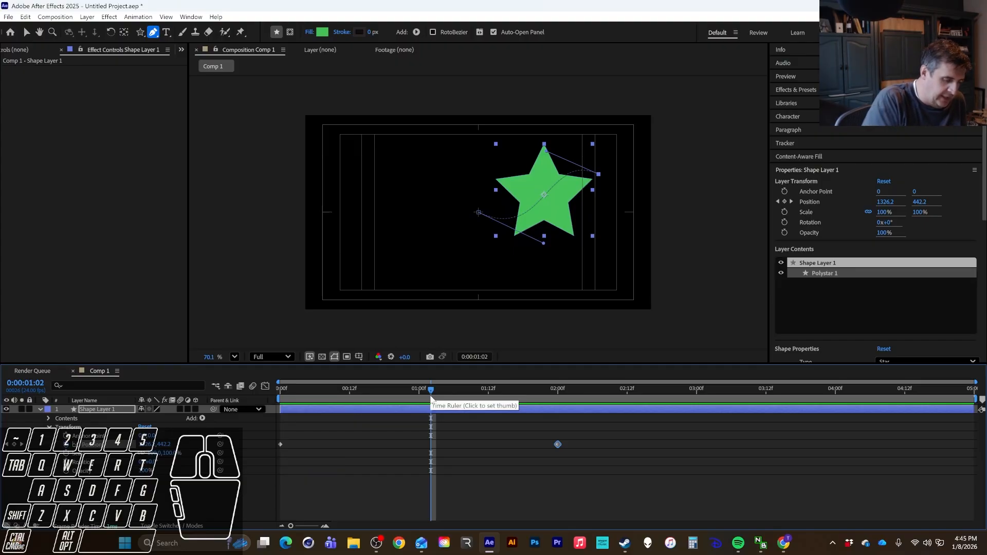
key("p")
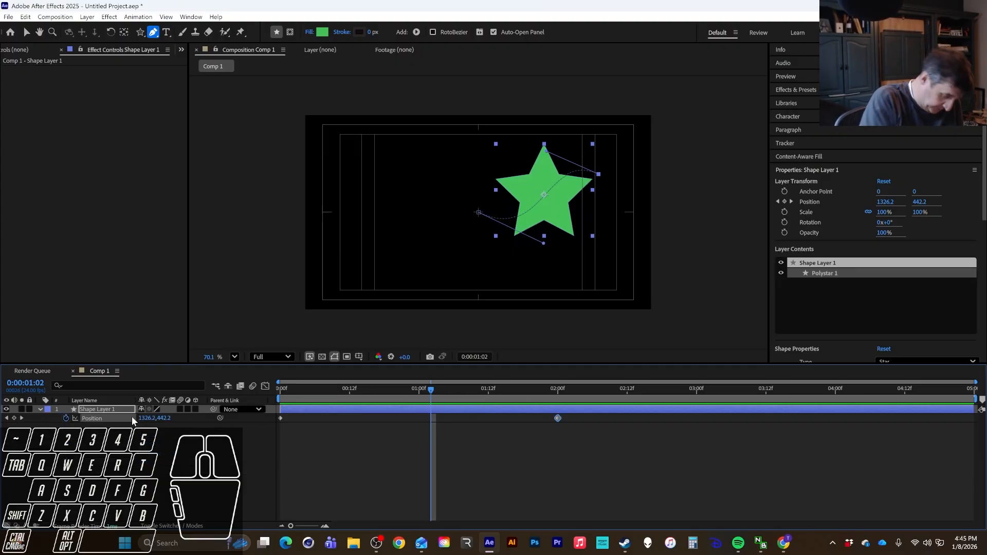
Step: Show the star layer's Rotation, Position, Scale and Opacity properties one at a time in the timeline
key("r")
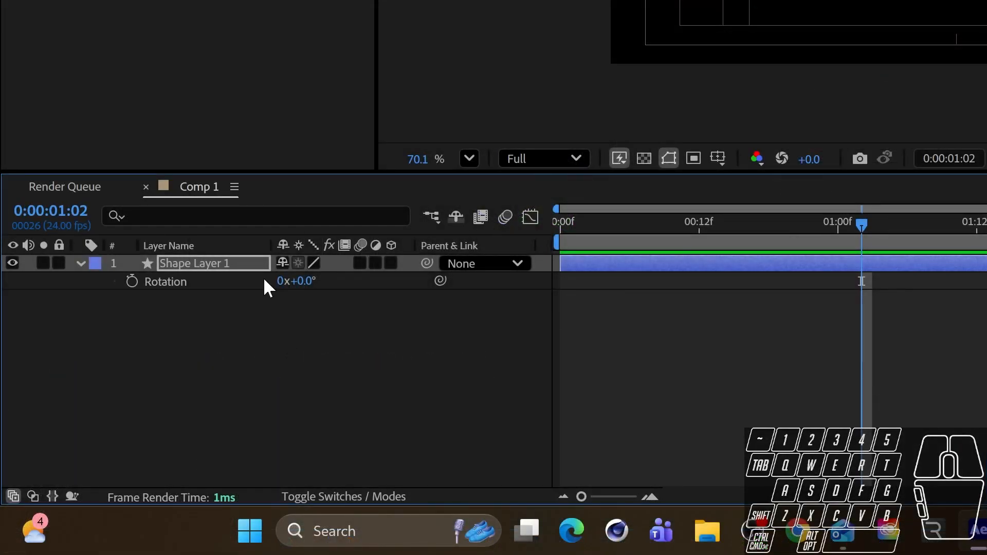
key("p")
key("r")
key("s")
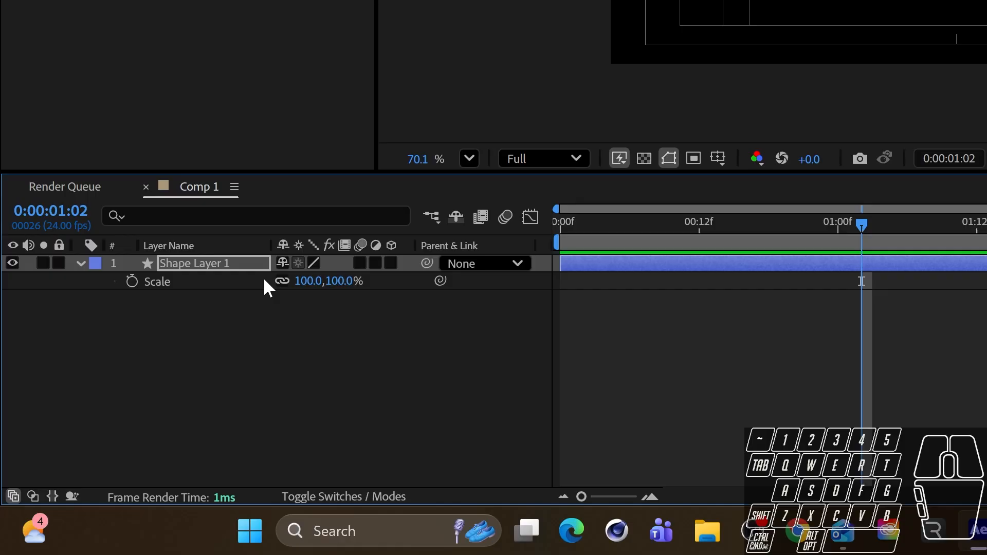
key("t")
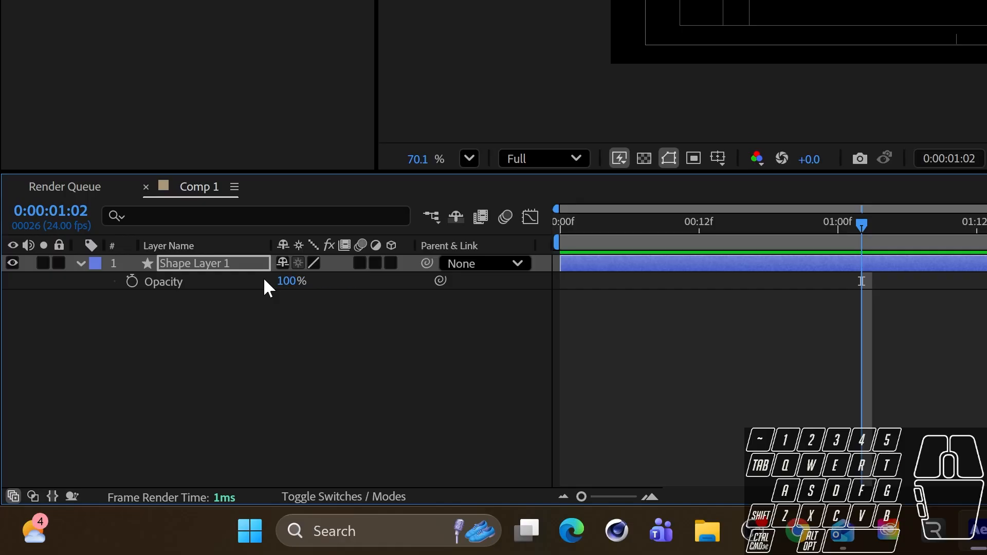
Step: Show the star's Position and Rotation together and set a first Rotation keyframe at 0 seconds
key("p")
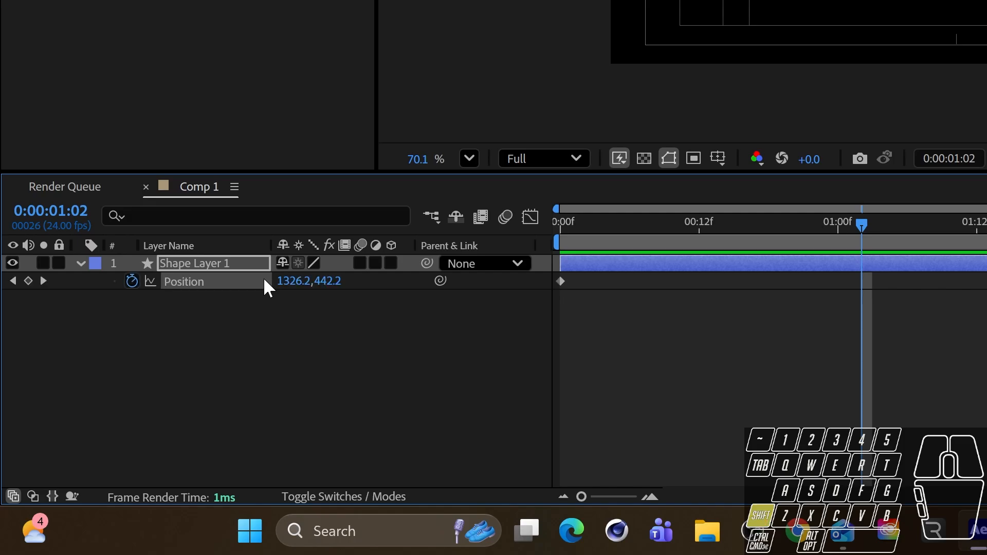
key("shift+r")
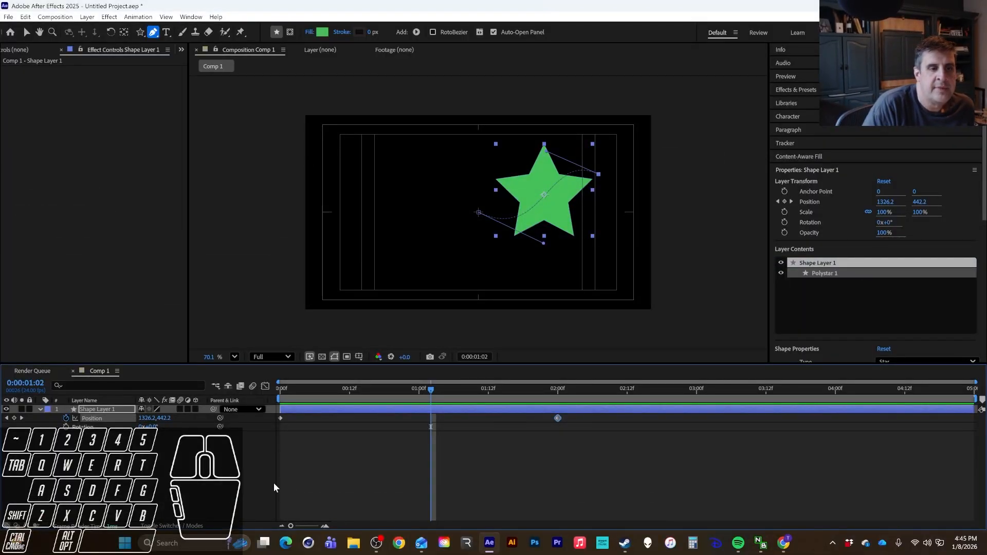
left_click_drag(303, 390, 239, 392)
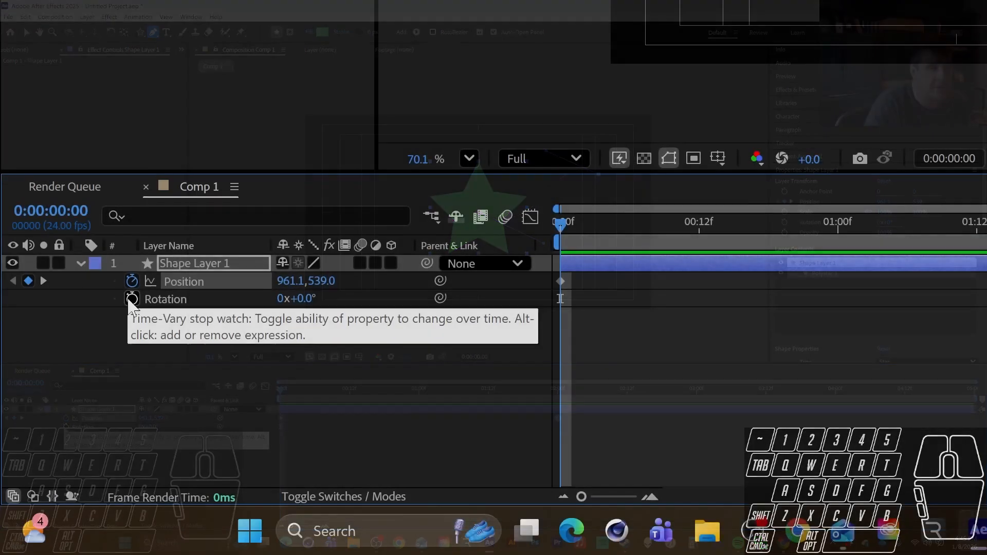
left_click(66, 427)
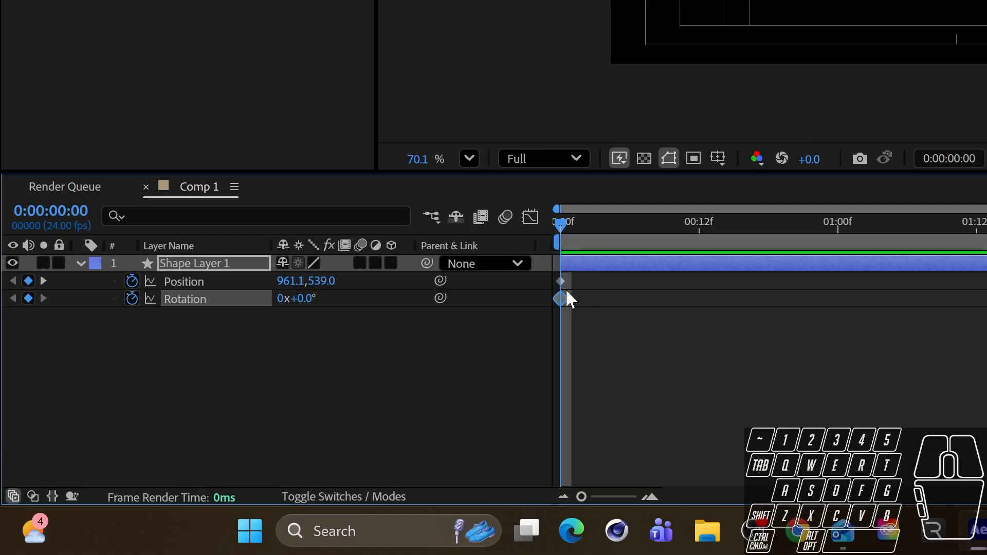
Step: Set the star's Rotation to 1 full revolution at 2 seconds
left_click_drag(602, 220, 985, 221)
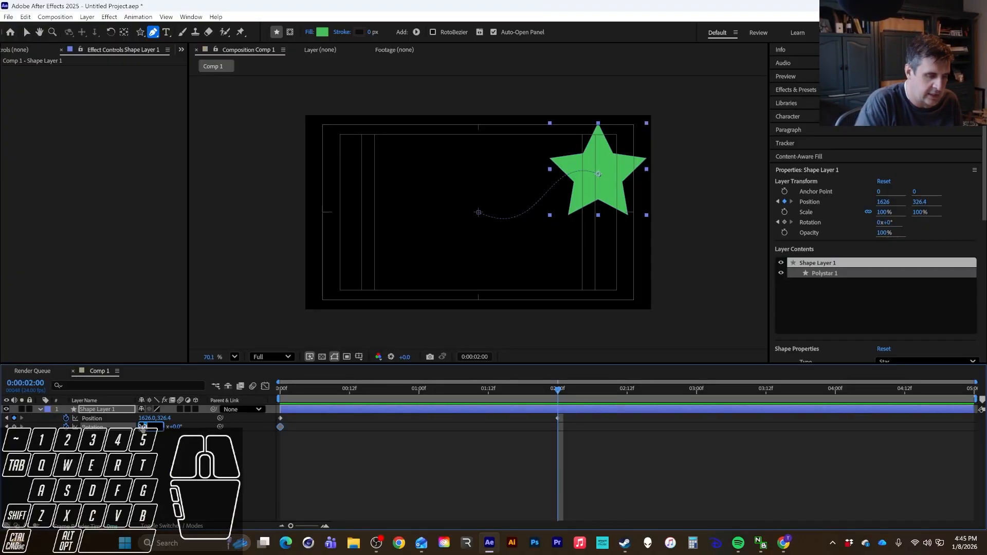
type("1")
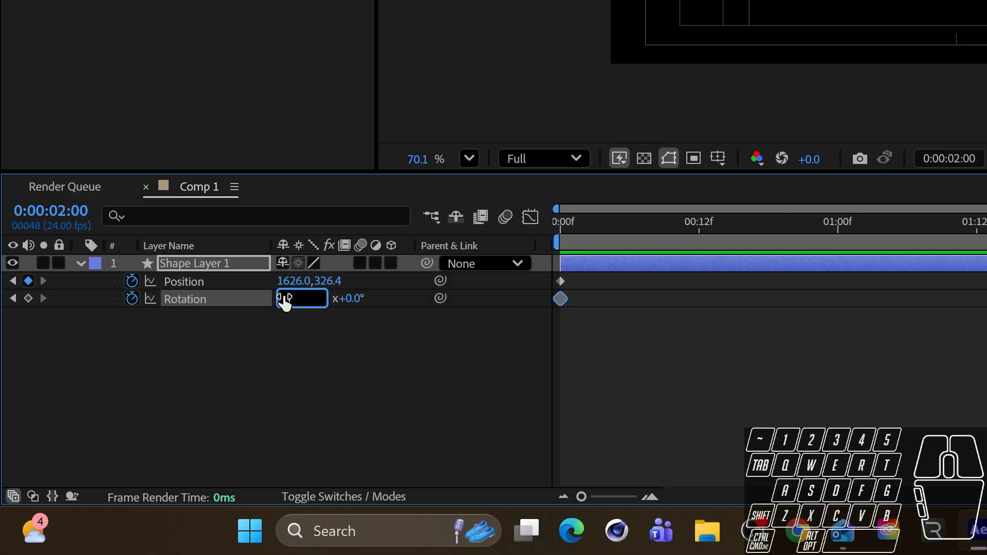
key("Return")
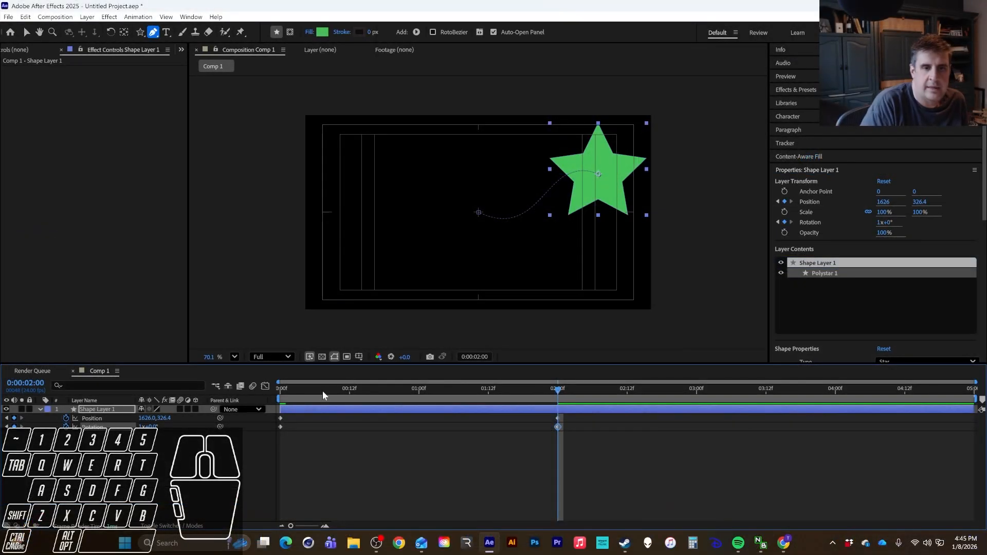
Step: Set the work area to run from 0 to just past 2 seconds and preview the spinning star
left_click_drag(322, 390, 264, 397)
key("n")
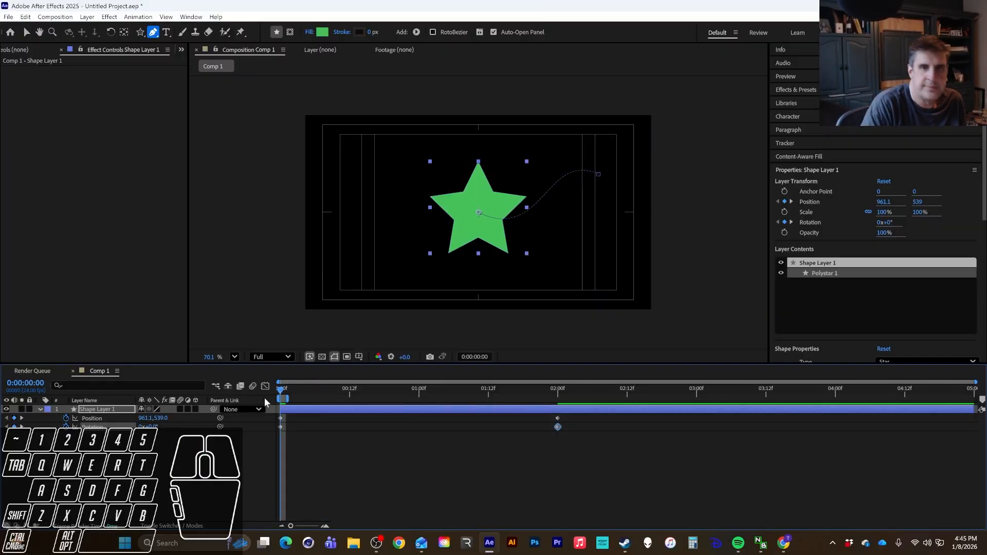
key("space")
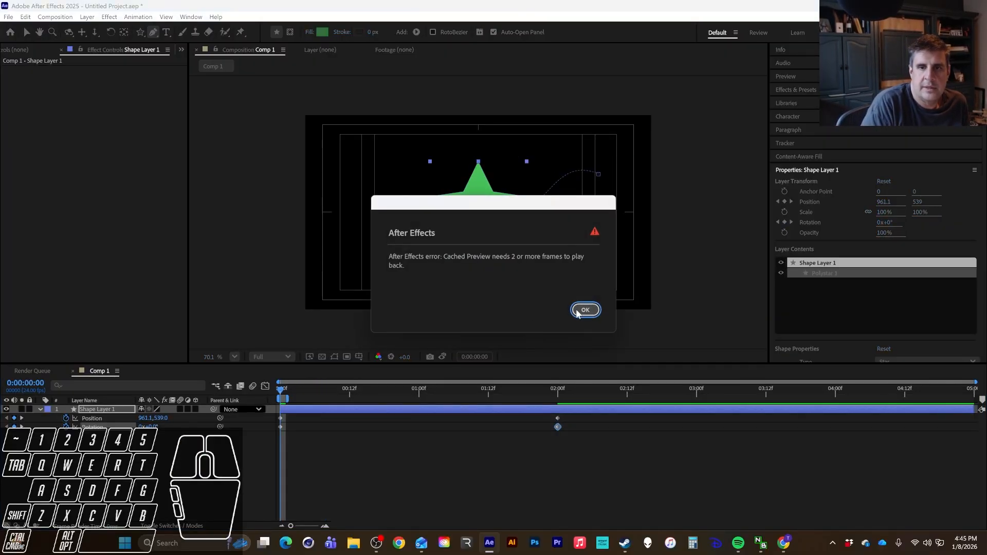
left_click(585, 310)
left_click_drag(285, 395, 585, 395)
key("space")
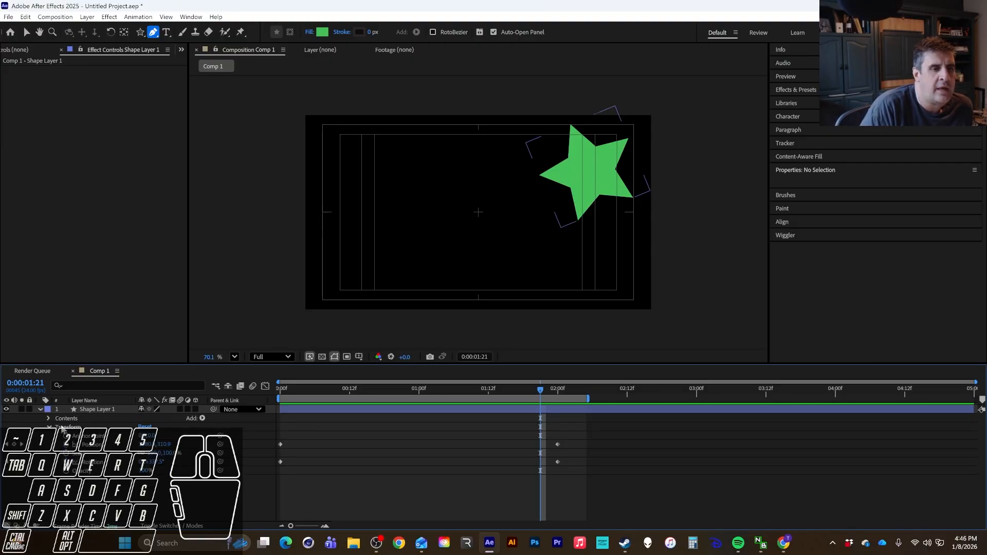
Step: Expand the star layer's Contents, the Polystar 1 group and its nested Fill and Transform properties
left_click(49, 418)
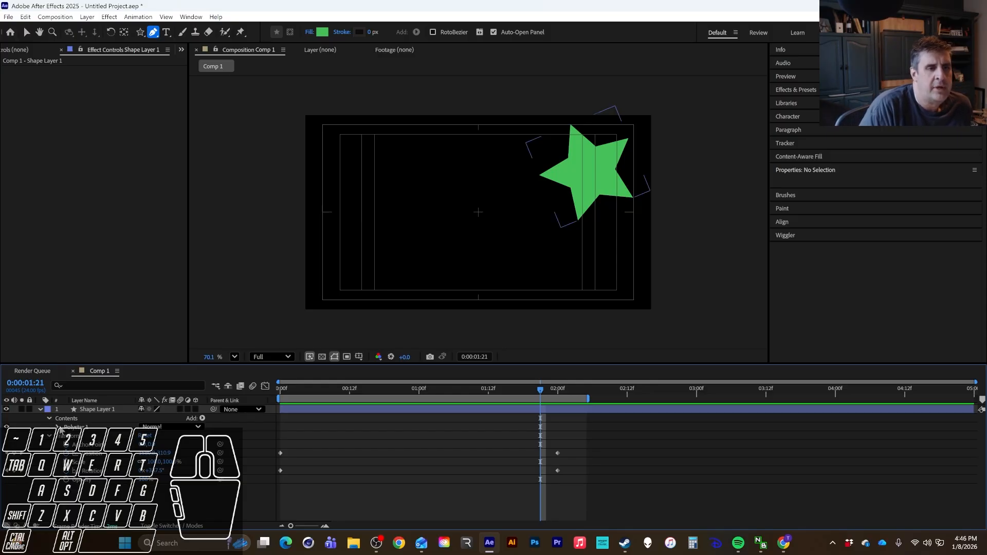
left_click(58, 428)
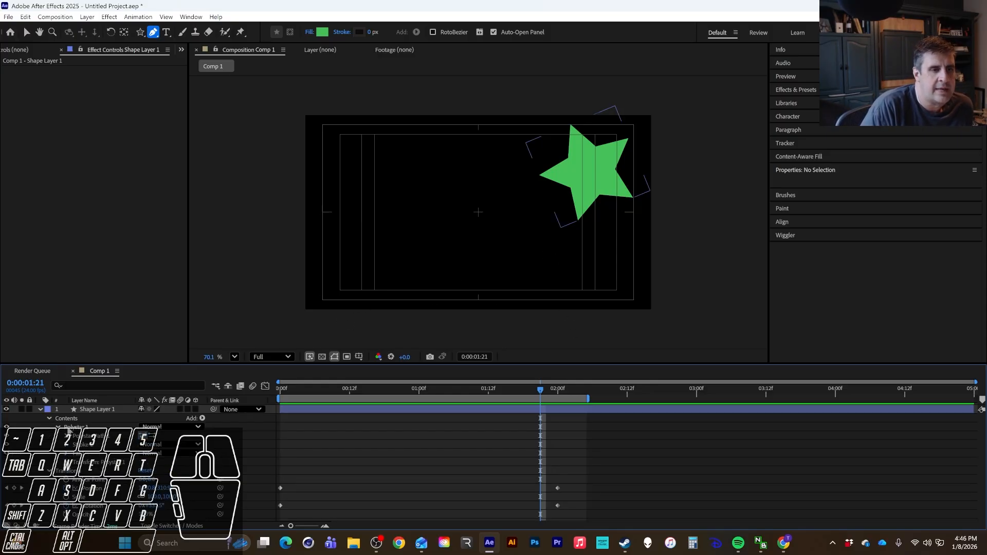
left_click(68, 453)
left_click(68, 496)
scroll(362, 469, "down", 5)
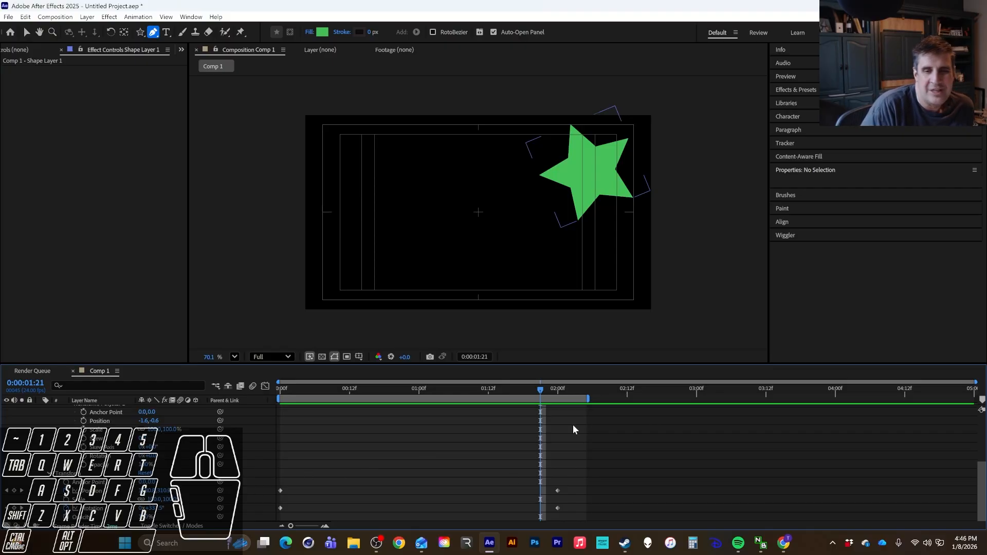
Step: Scrub through the star's animation between its keyframes at 0 and 2 seconds
mouse_move(522, 390)
left_mouse_down()
mouse_move(251, 413)
mouse_move(525, 427)
mouse_move(270, 438)
mouse_move(279, 500)
left_mouse_up()
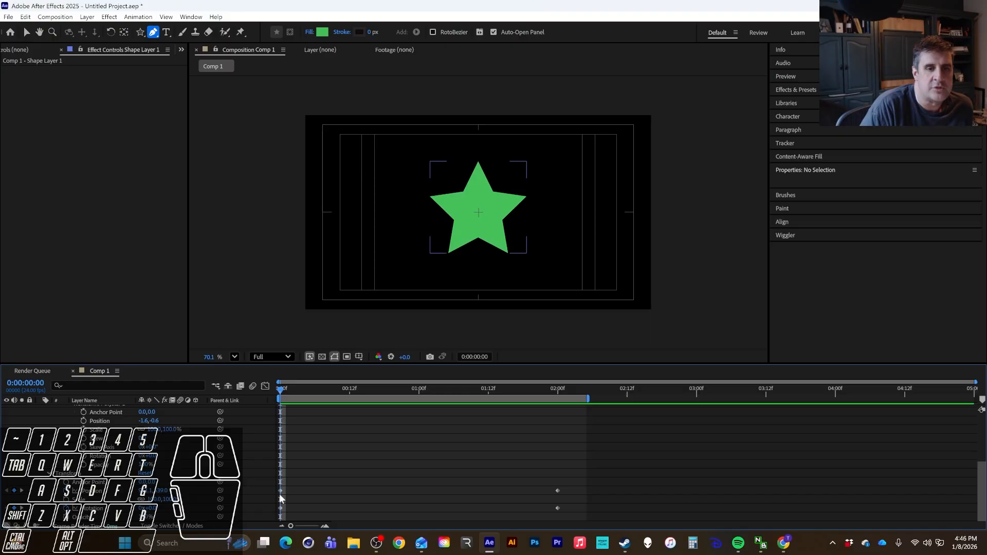
left_click_drag(293, 392, 558, 431)
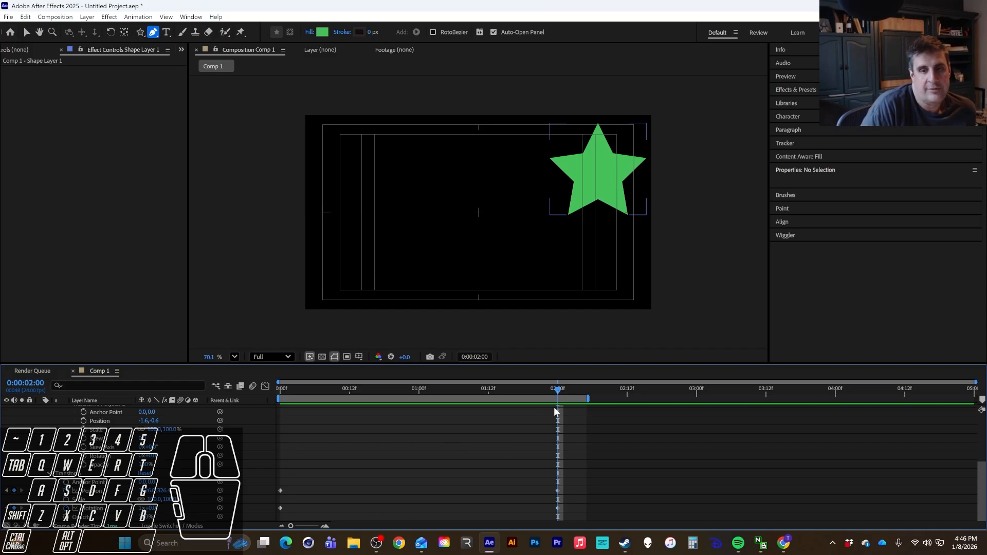
left_click_drag(358, 395, 332, 395)
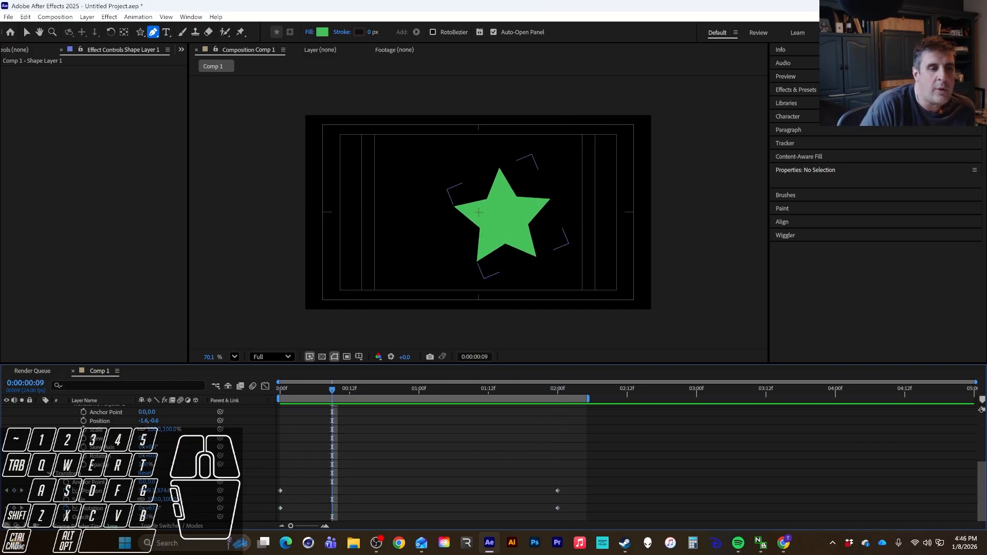
Step: Expand the star's Stroke 1 properties and try a Stroke Width of 110, returning it to 0
scroll(58, 461, "up", 5)
scroll(58, 461, "up", 2)
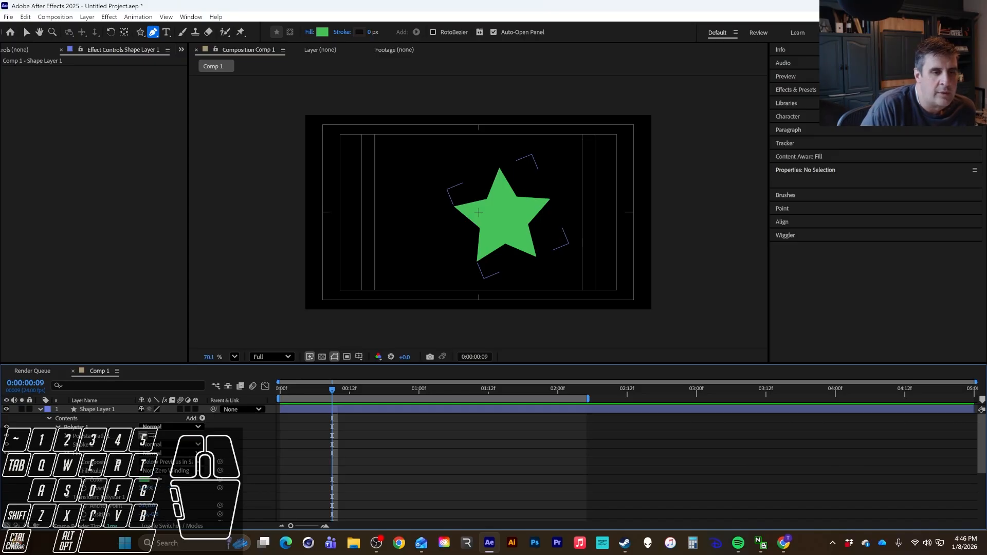
left_click(69, 445)
scroll(77, 454, "down", 2)
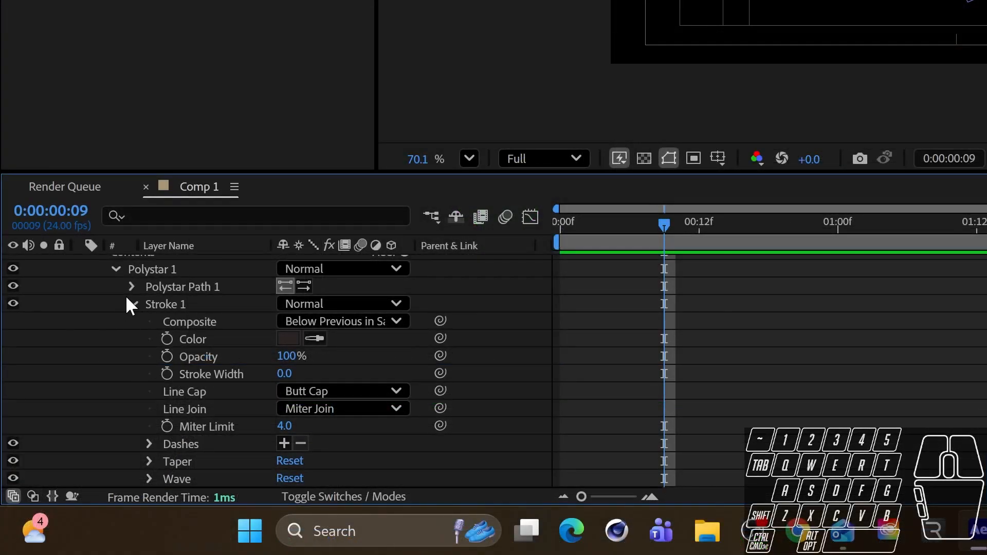
left_click(131, 302)
left_click(133, 303)
left_click_drag(286, 374, 289, 373)
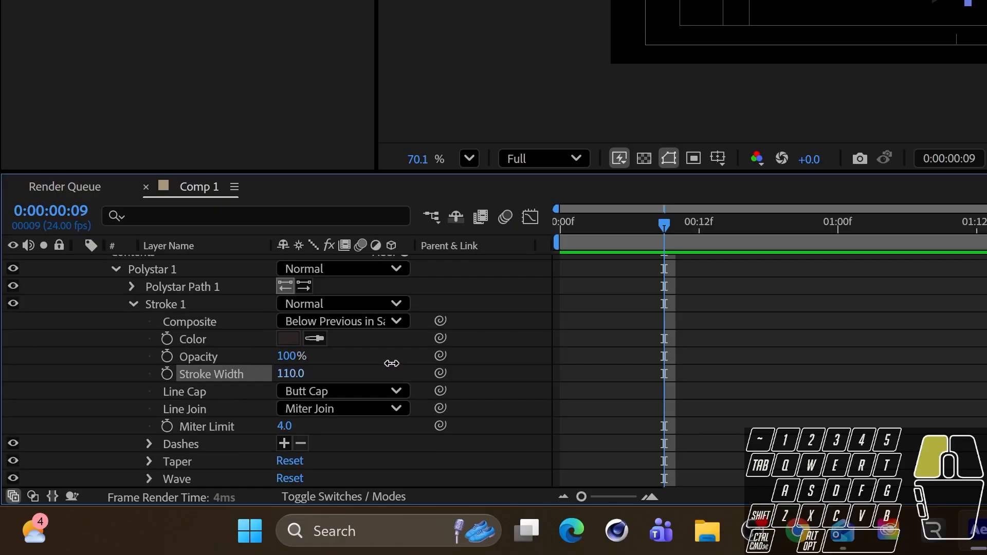
left_click_drag(391, 363, 286, 376)
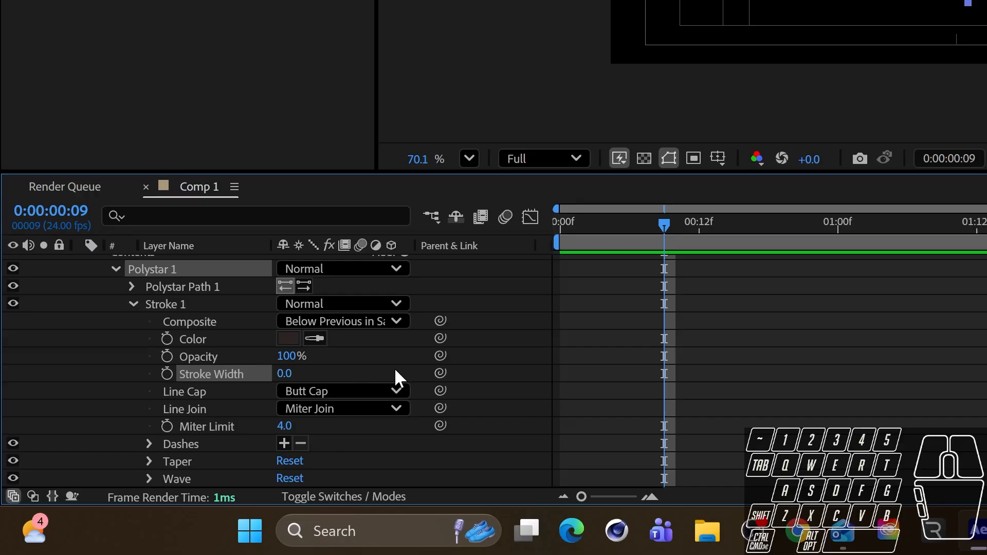
Step: Keyframe the star's Stroke Width at 0 at the start and 87 at 2 seconds
left_click_drag(664, 226, 559, 223)
left_click(167, 373)
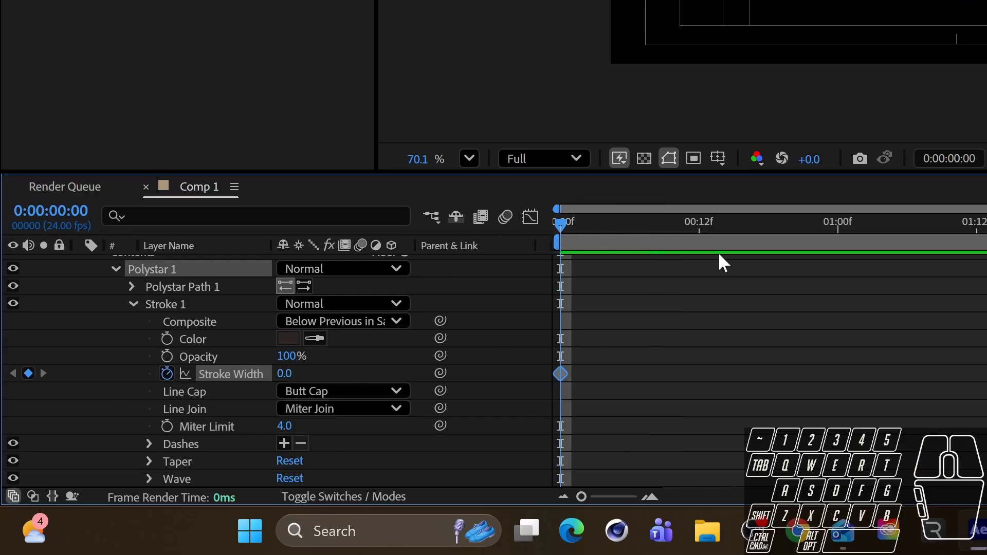
left_click_drag(677, 229, 986, 228)
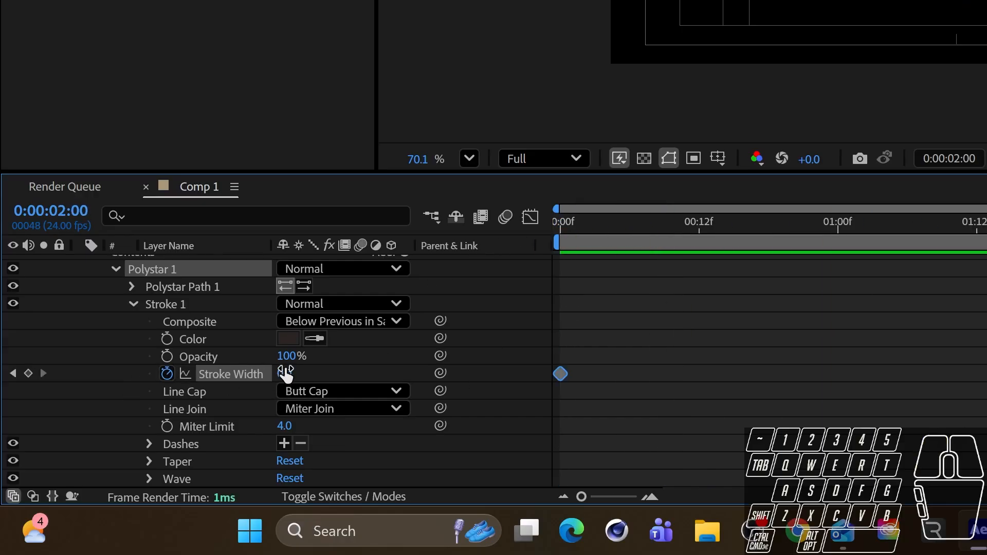
left_click_drag(286, 374, 369, 362)
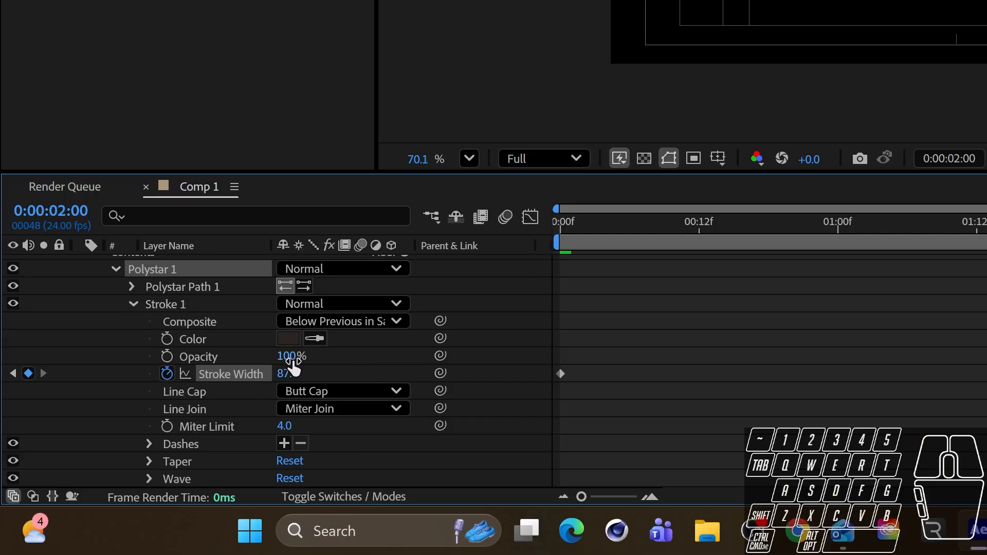
Step: Expand the star's Fill 1 properties and set a first Color keyframe at 0 seconds
scroll(705, 360, "down", 3)
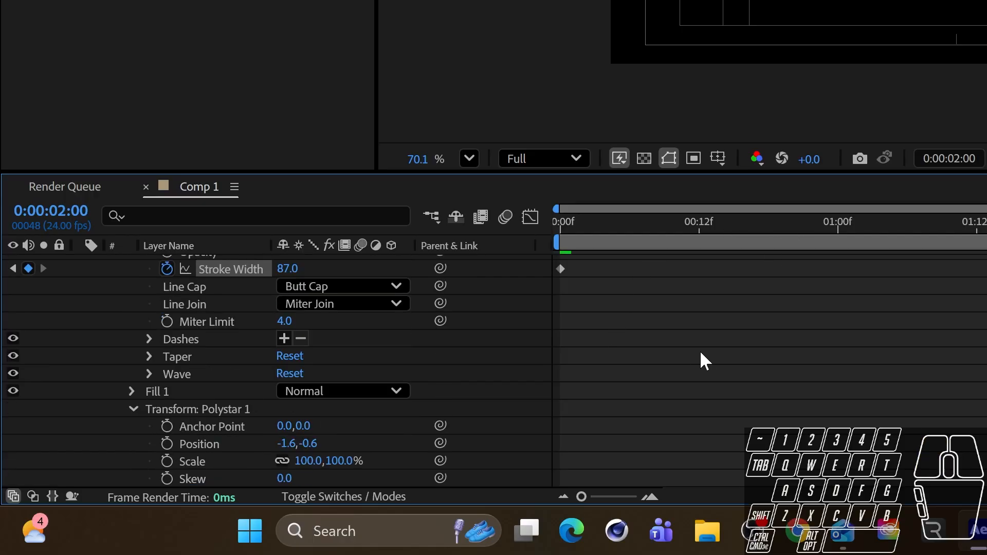
left_click(560, 227)
scroll(224, 371, "down", 2)
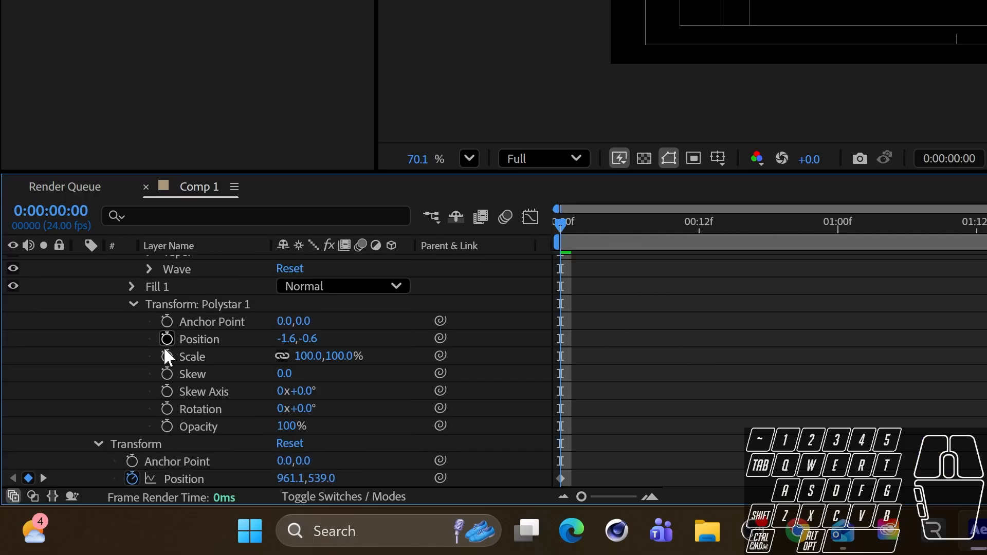
scroll(165, 350, "up", 3)
left_click(132, 390)
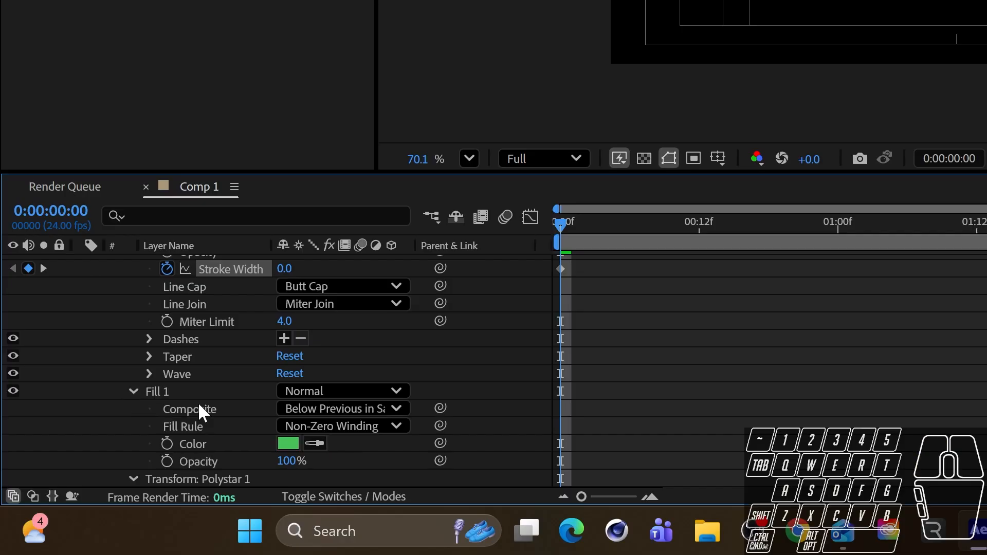
scroll(198, 404, "up", 2)
scroll(216, 391, "down", 3)
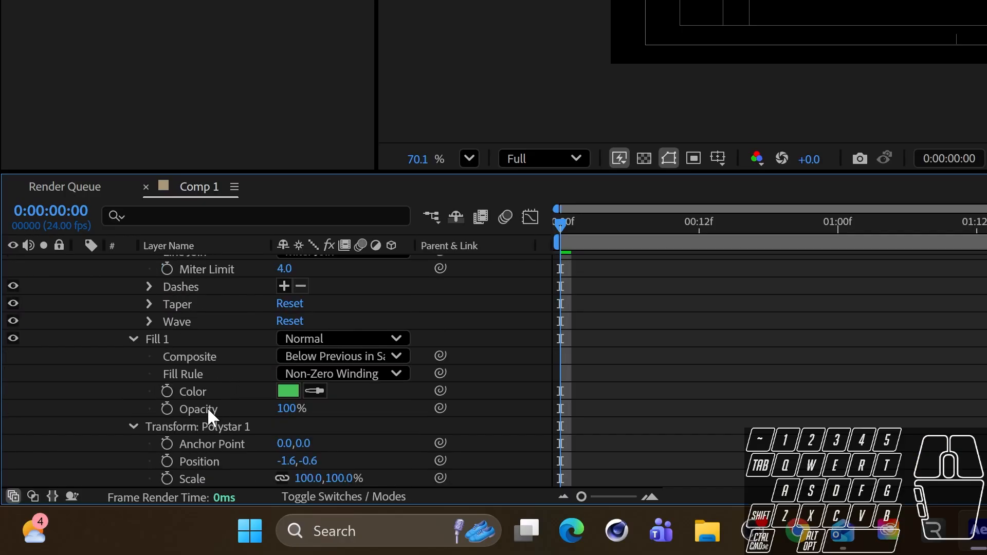
left_click(166, 390)
Step: Change the star's fill color to pink at 2 seconds and preview the animation from the start
left_click_drag(615, 239, 984, 226)
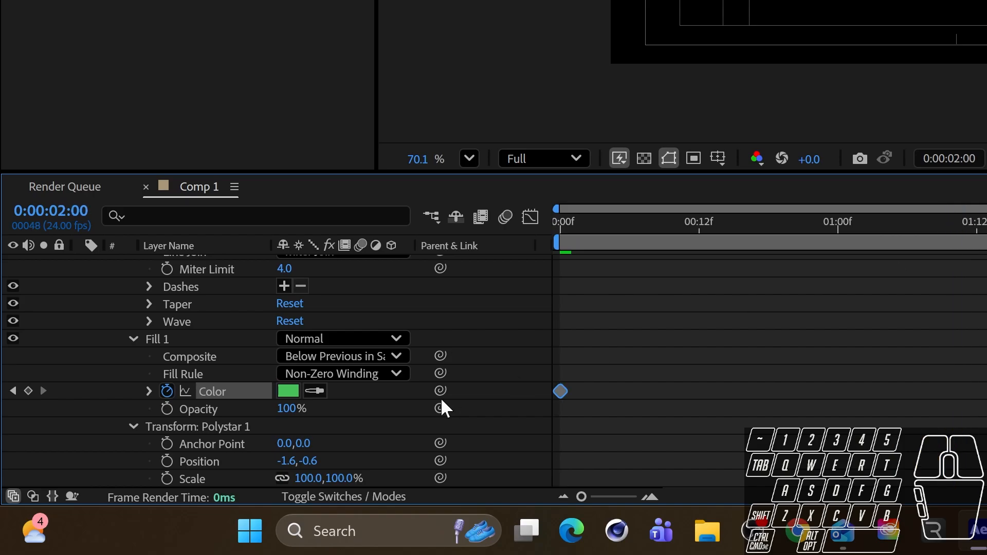
left_click(289, 389)
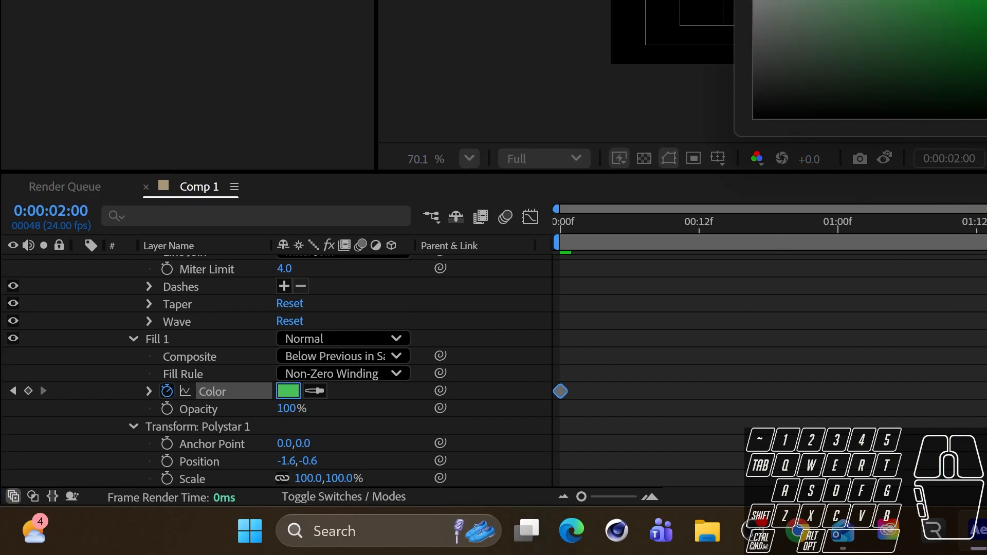
left_click(984, 6)
key("Return")
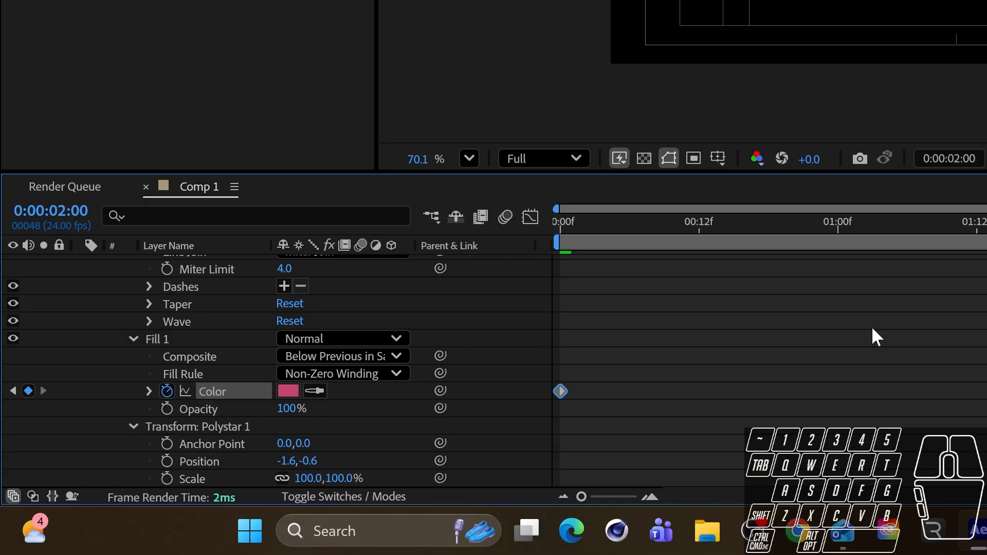
left_click_drag(899, 234, 29, 286)
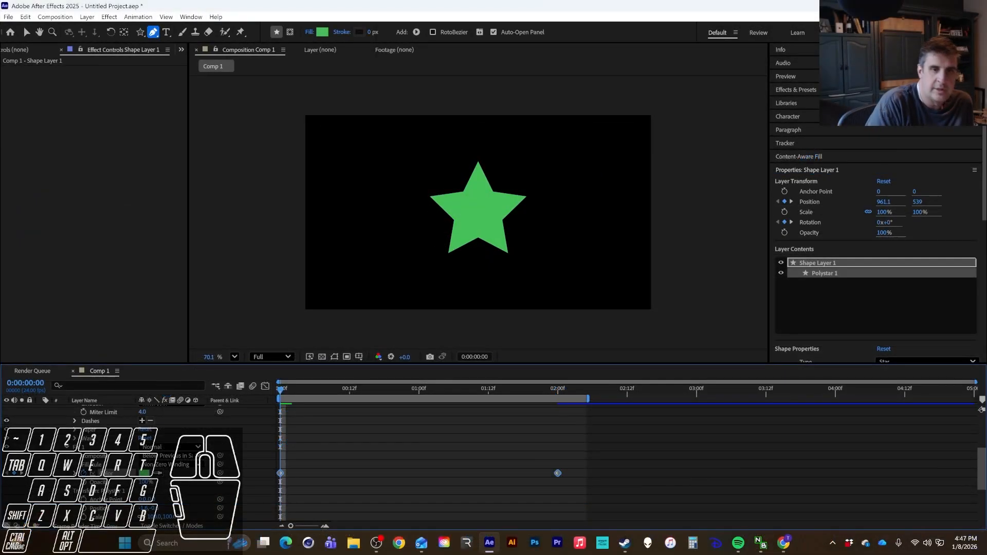
key("space")
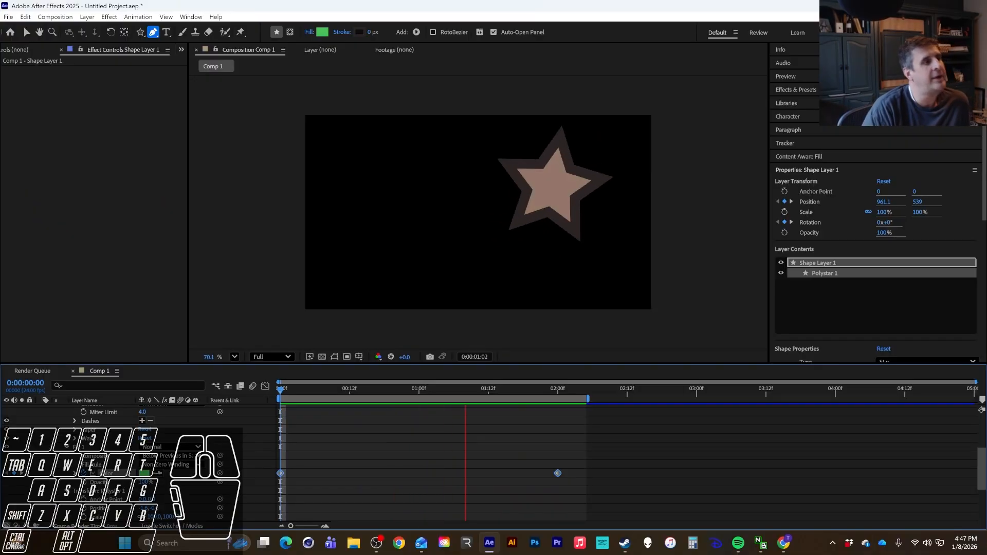
Step: Stop the preview, collapse the Stroke 1 properties and expand the star's Polystar Path 1 properties
key("space")
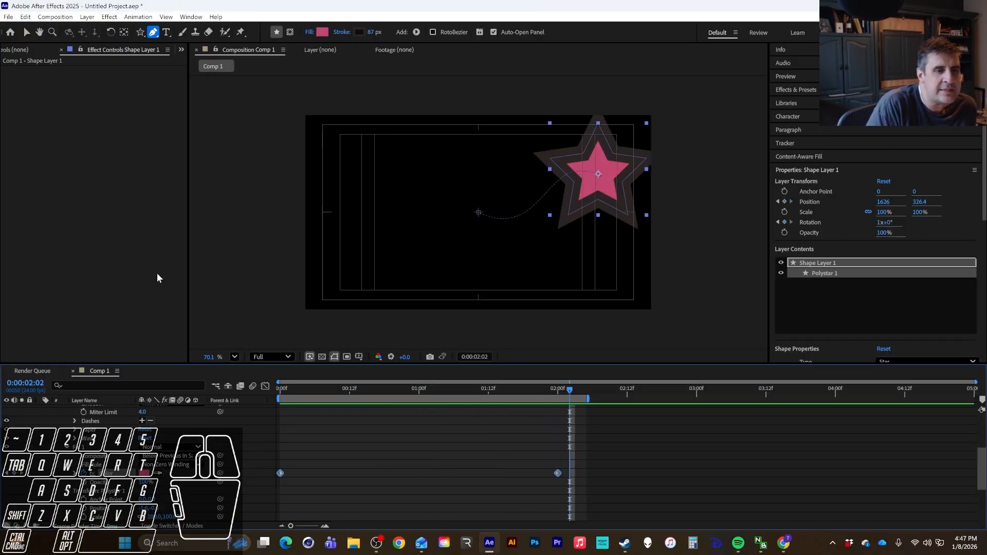
scroll(68, 456, "up", 1)
scroll(68, 455, "up", 3)
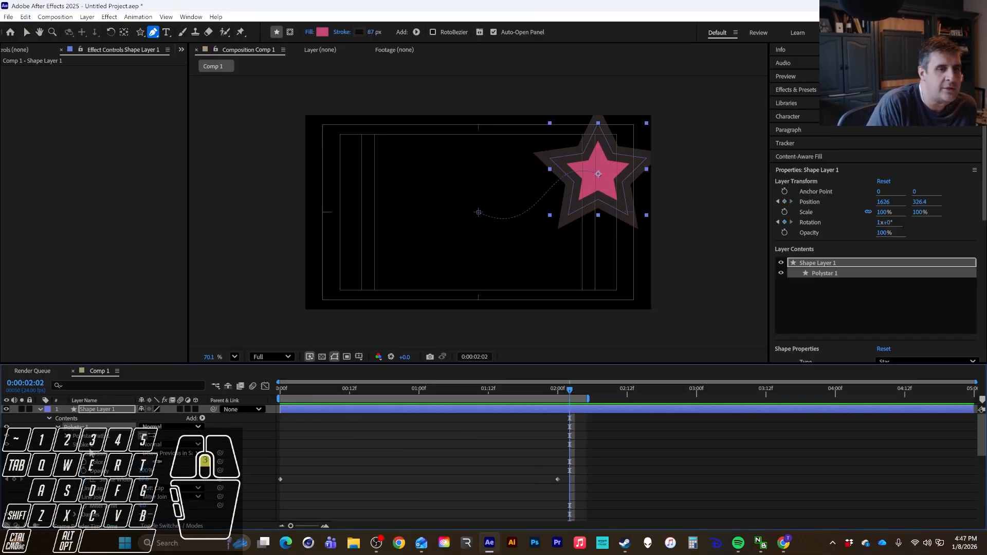
left_click(66, 444)
left_click(66, 436)
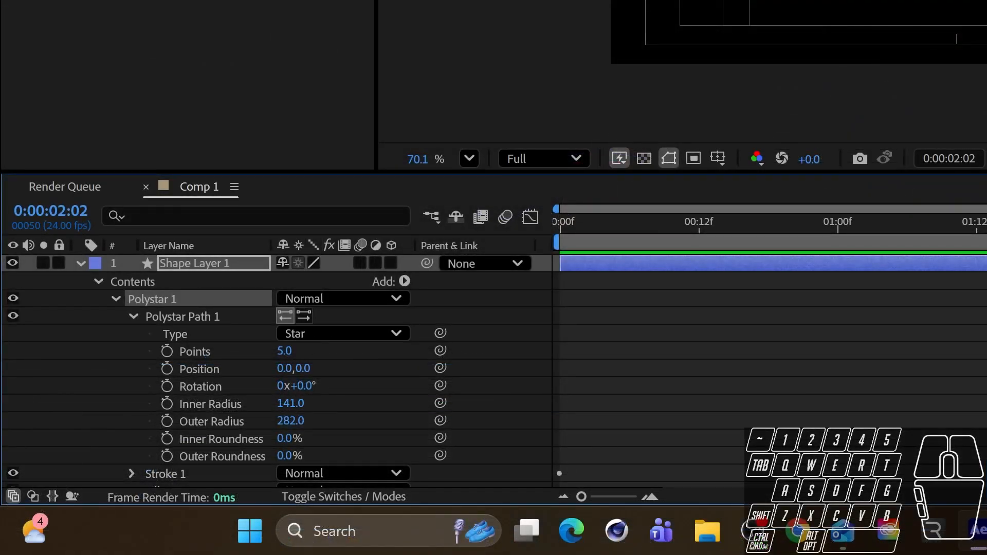
Step: Set the star's Inner Radius to 144, Outer Radius to 411, Inner Roundness to 969% and Outer Roundness to 26%
key("space")
left_click_drag(986, 0, 754, 184)
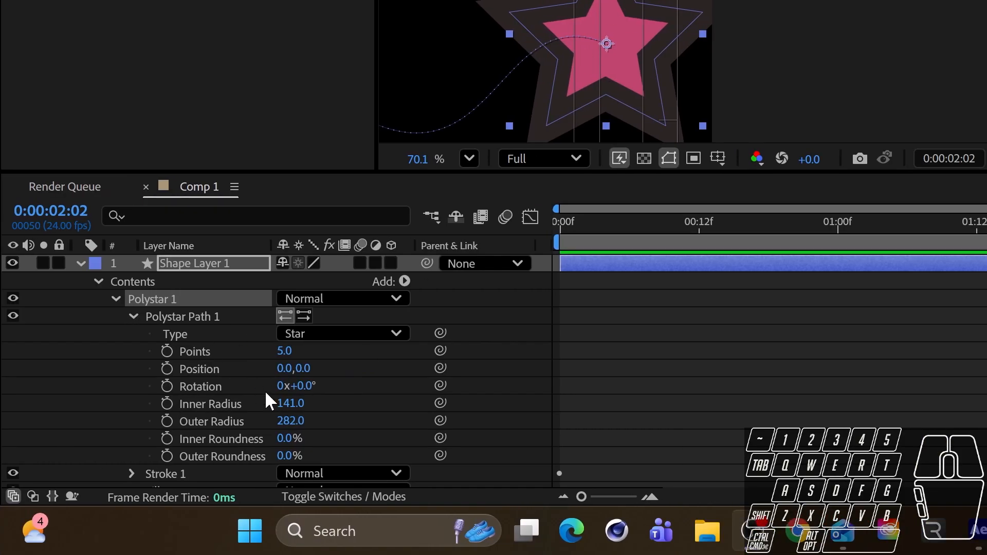
left_click(297, 403)
left_click(379, 401)
left_click_drag(283, 404, 409, 416)
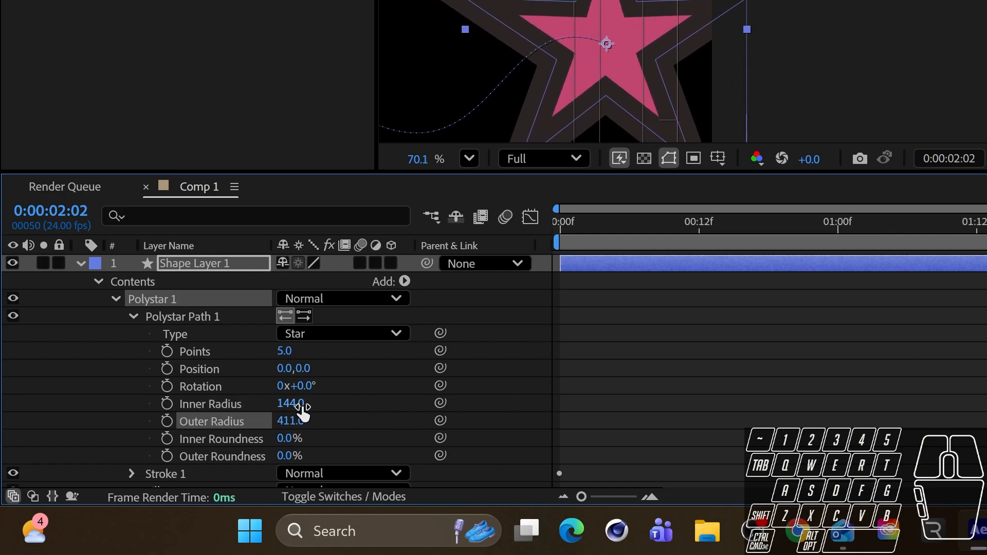
left_click_drag(295, 440, 442, 437)
mouse_move(282, 456)
left_mouse_down()
mouse_move(107, 456)
mouse_move(287, 456)
left_mouse_up()
Step: Deselect the shape layer and preview the reshaped star's animation from the start of the composition
key("Home")
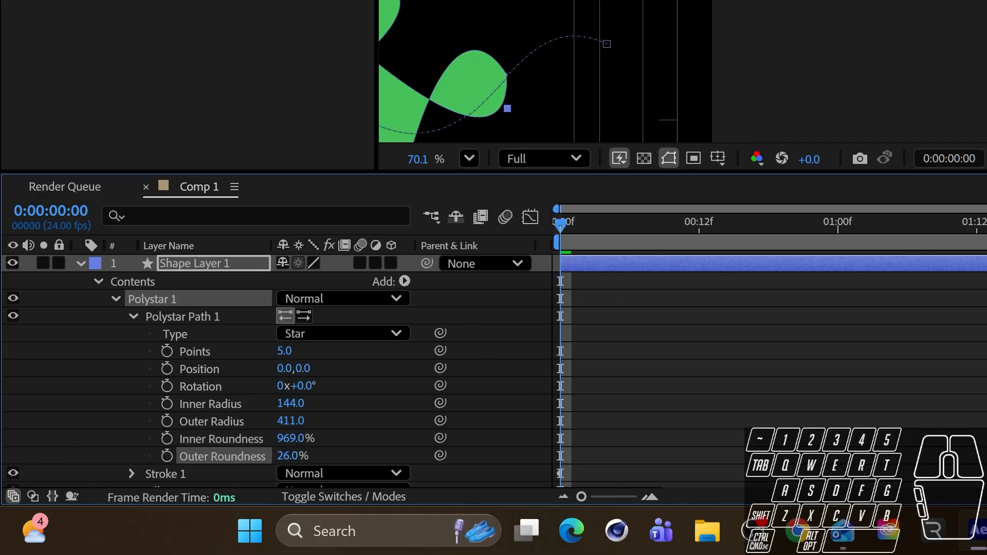
key("space")
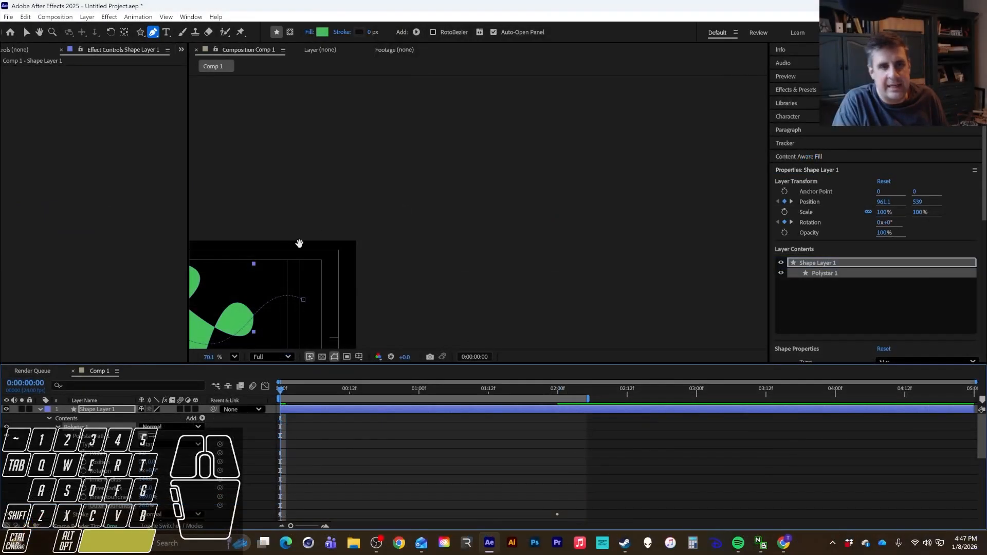
left_click_drag(300, 242, 641, 130)
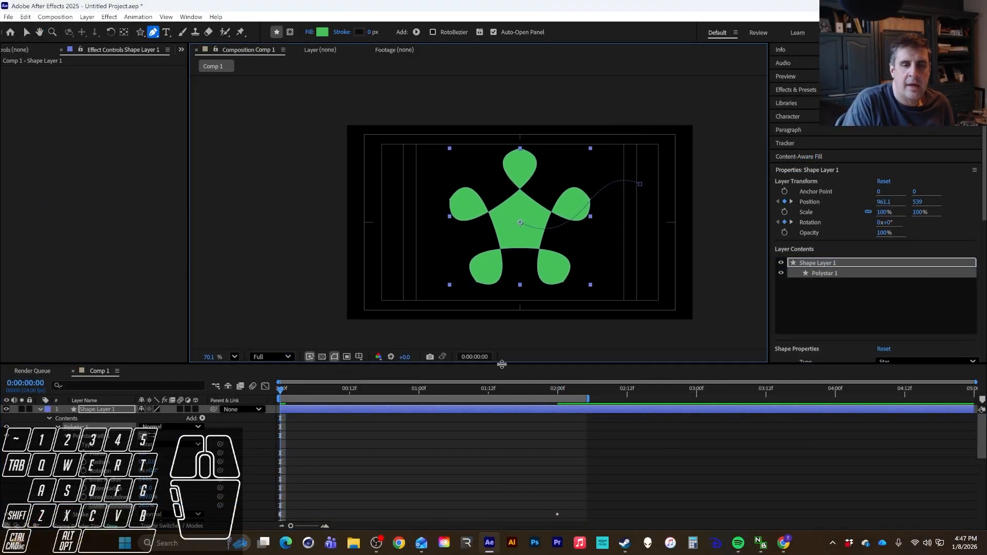
left_click(399, 459)
key("space")
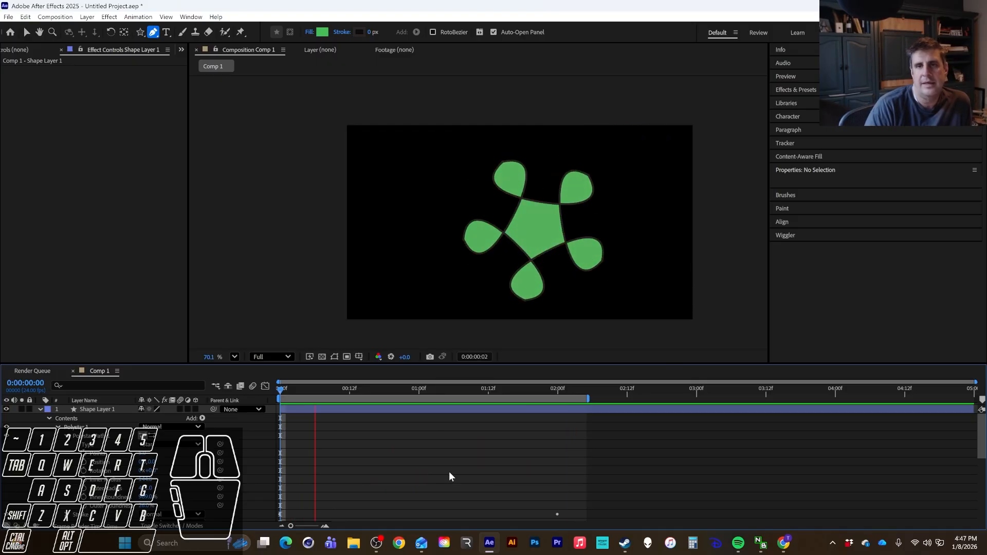
key("apostrophe")
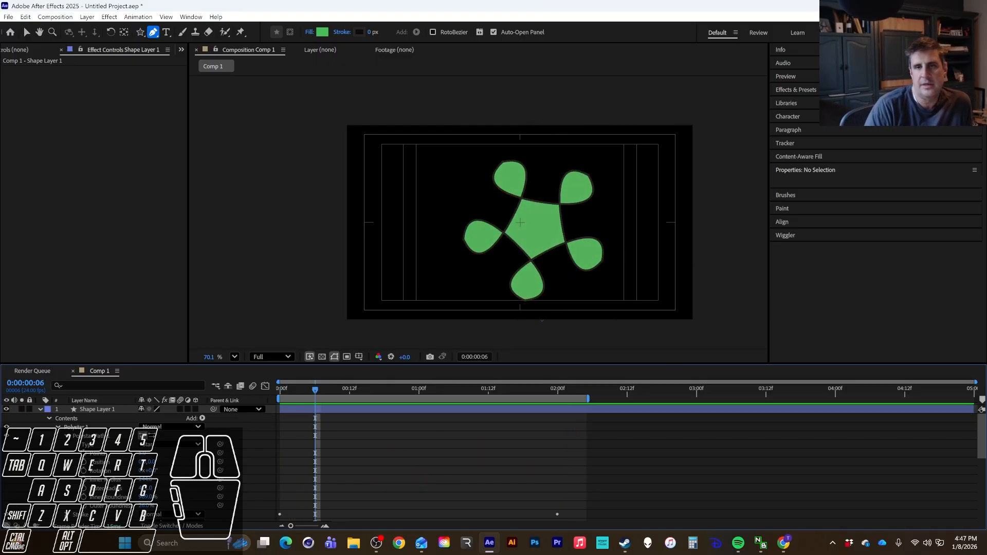